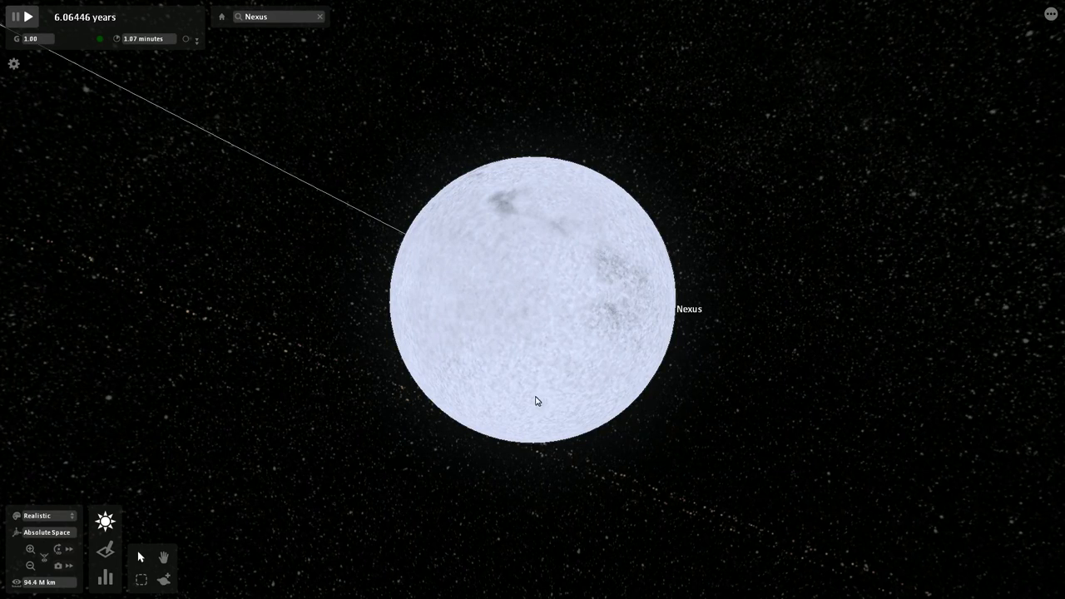
# Inspect the star Nexus's properties, then close its panel.
pyautogui.click(531, 348)
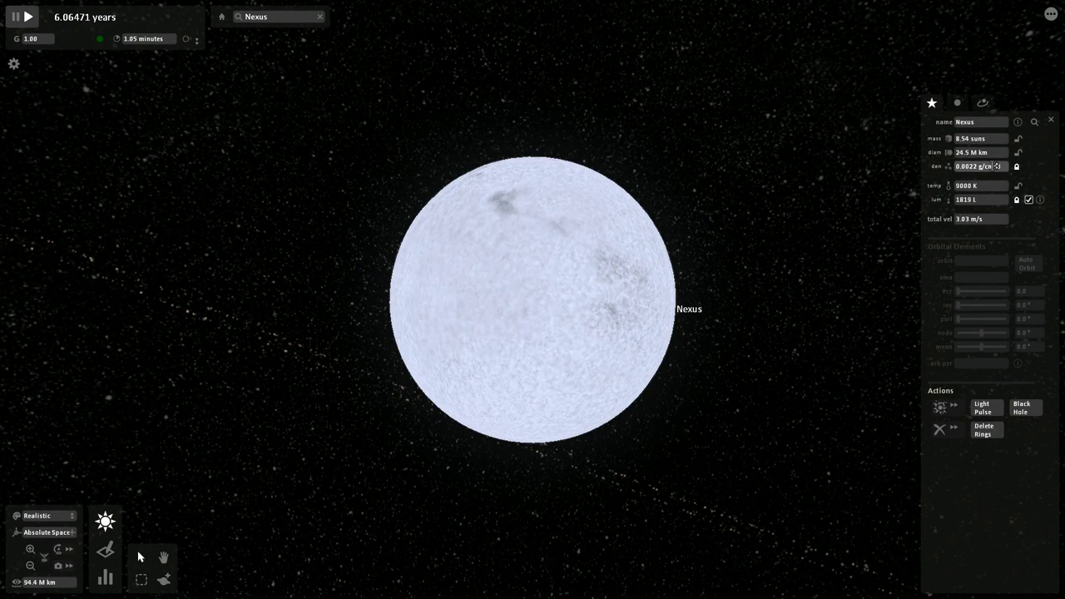
pyautogui.moveTo(945, 188)
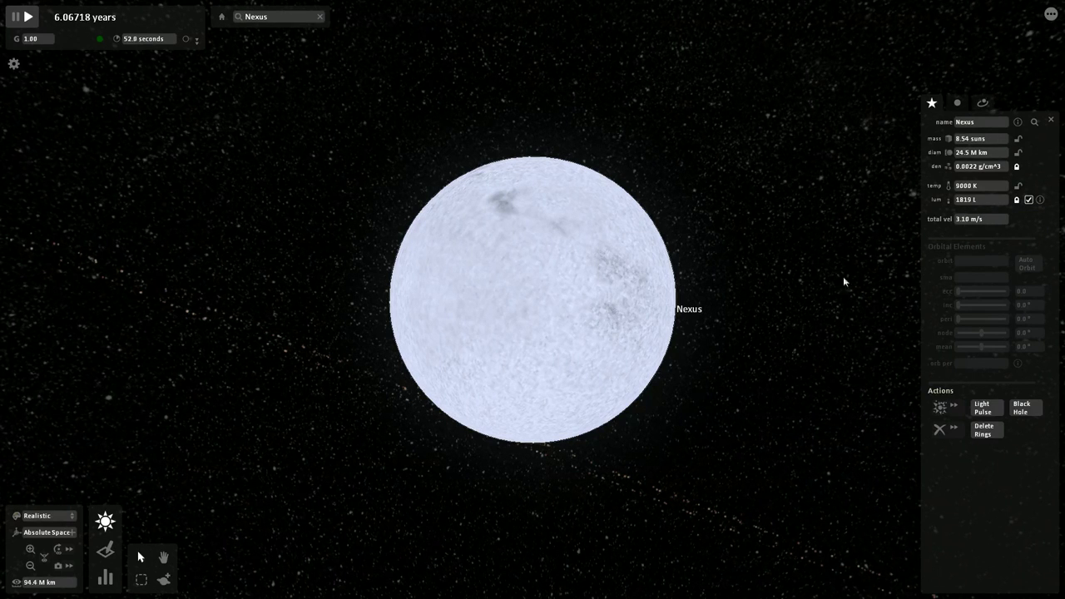
pyautogui.click(807, 319)
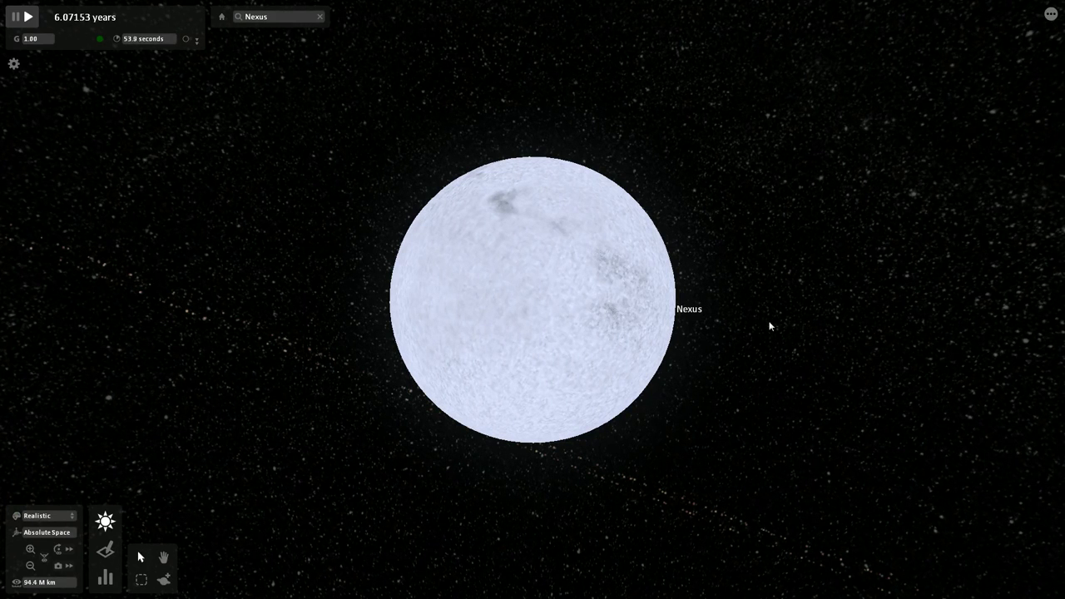
# Zoom out from Nexus and select the planet Uba.
pyautogui.scroll(-3, 770, 326)
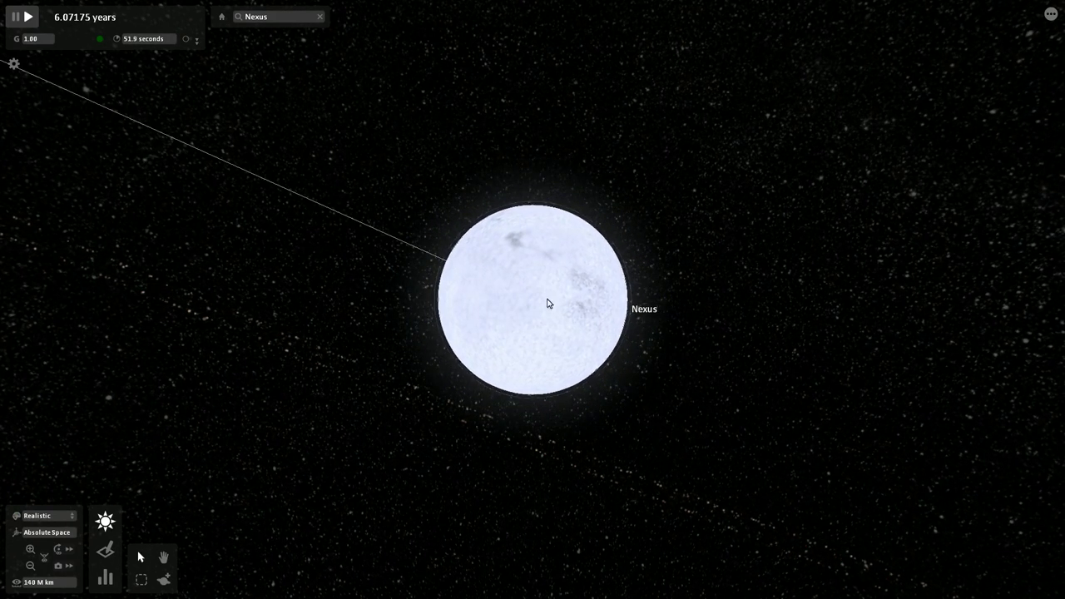
pyautogui.scroll(-3, 644, 317)
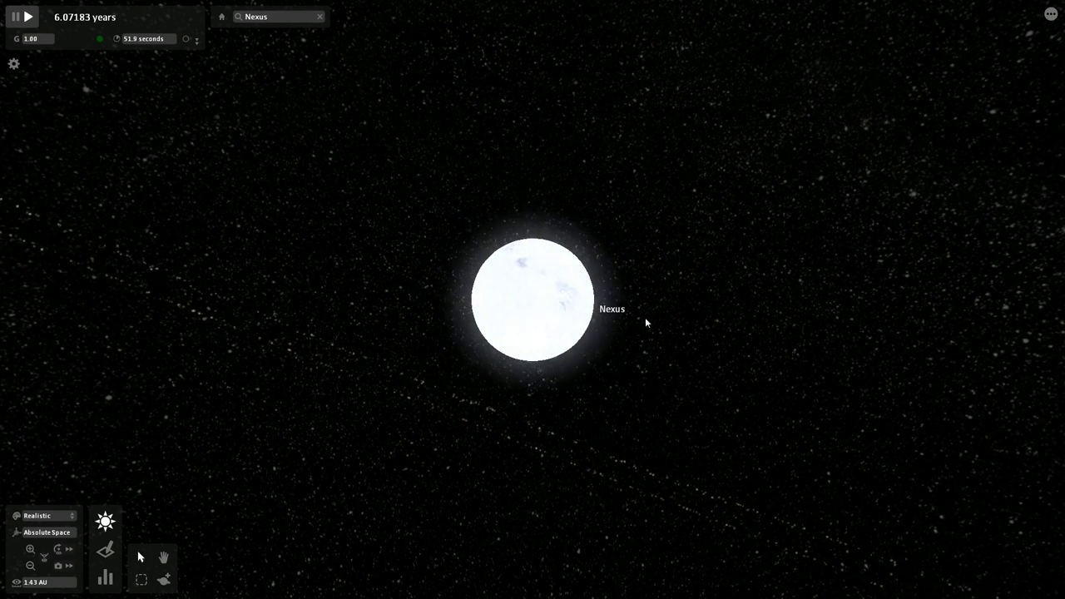
pyautogui.scroll(-4, 645, 317)
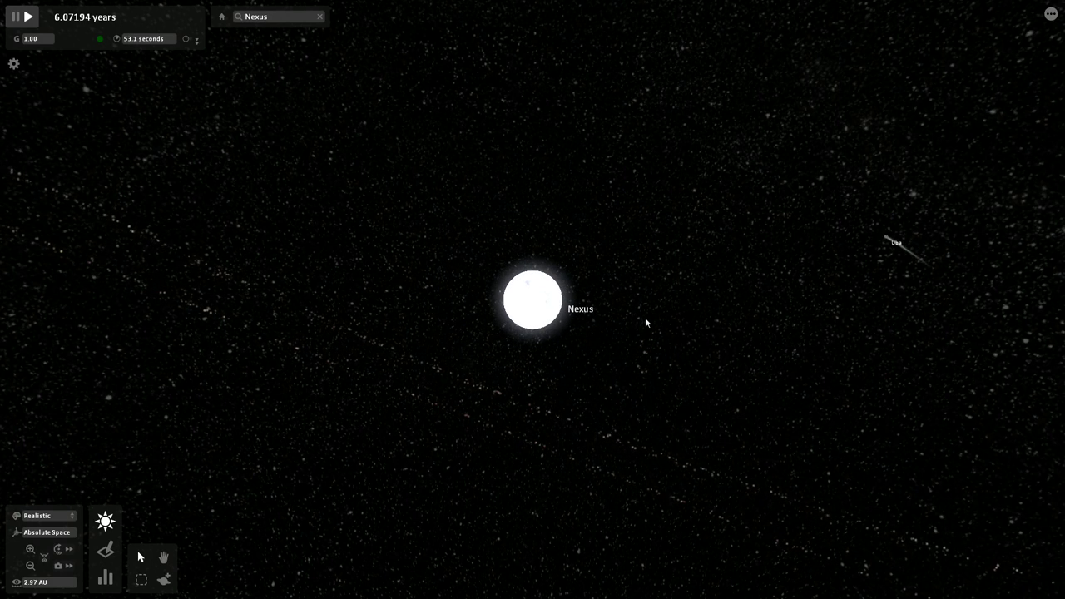
pyautogui.click(882, 241)
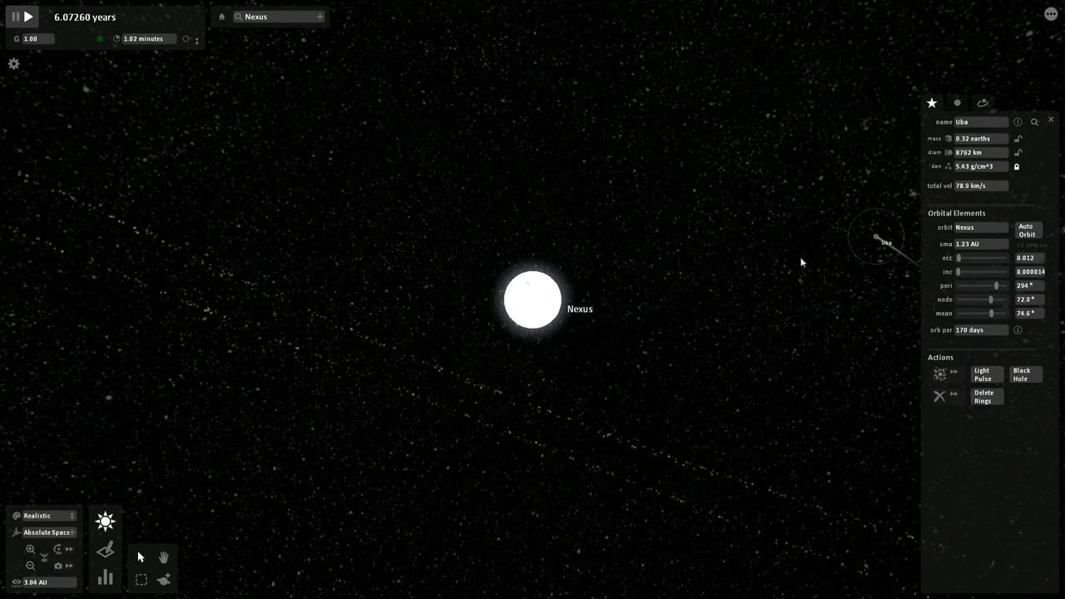
# Enable Uba's planet temperature readout (1487 C) and return to its main properties.
pyautogui.click(958, 105)
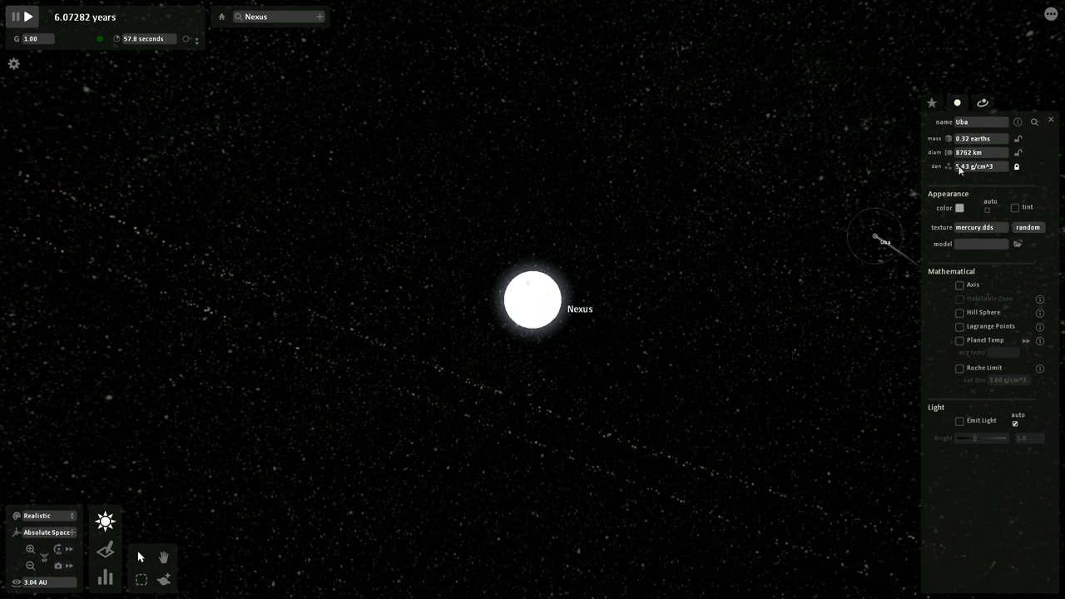
pyautogui.click(959, 341)
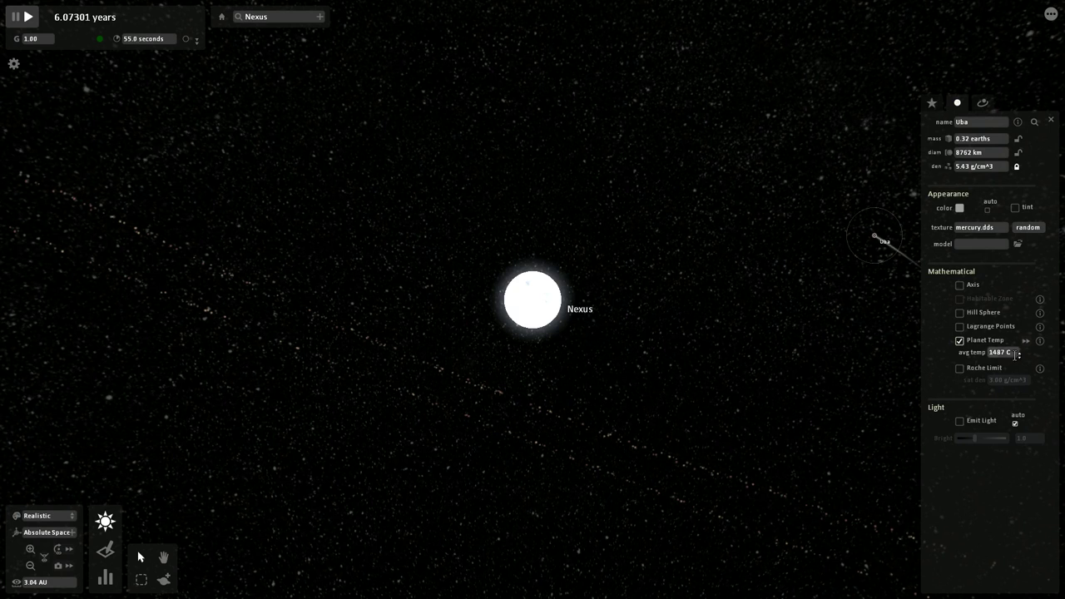
pyautogui.click(932, 104)
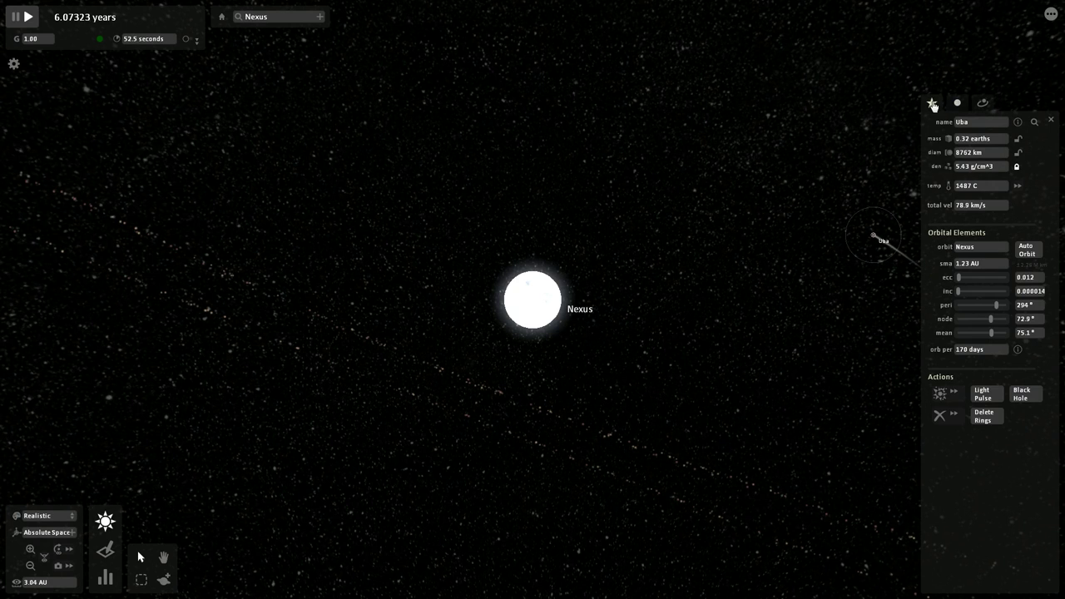
# Focus the camera on ringed Eshi Sol Sharna and zoom in close to its labelled moons.
pyautogui.scroll(-5, 682, 281)
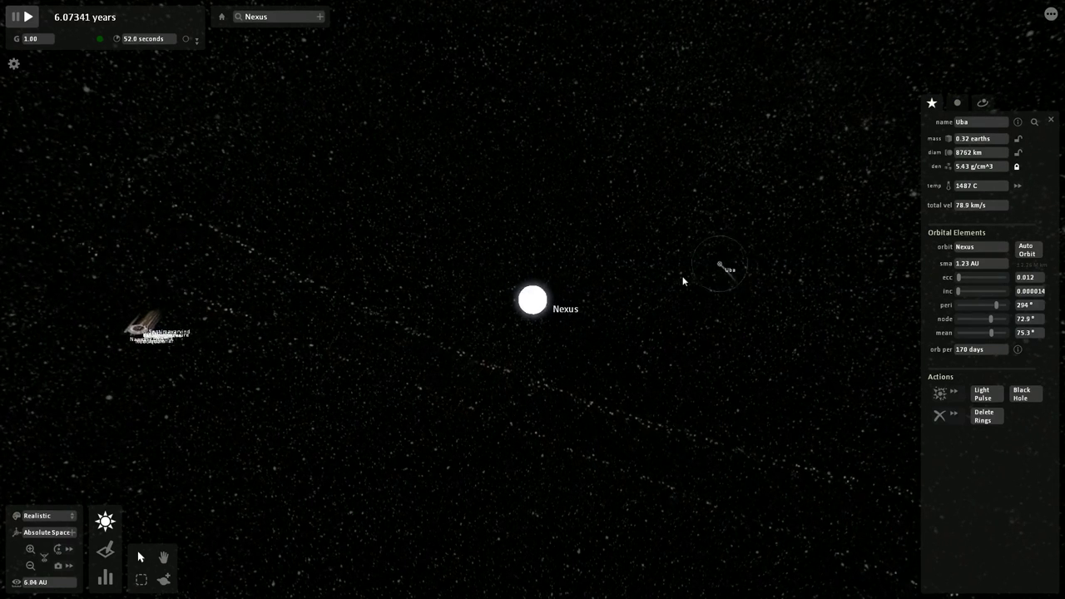
pyautogui.scroll(2, 674, 281)
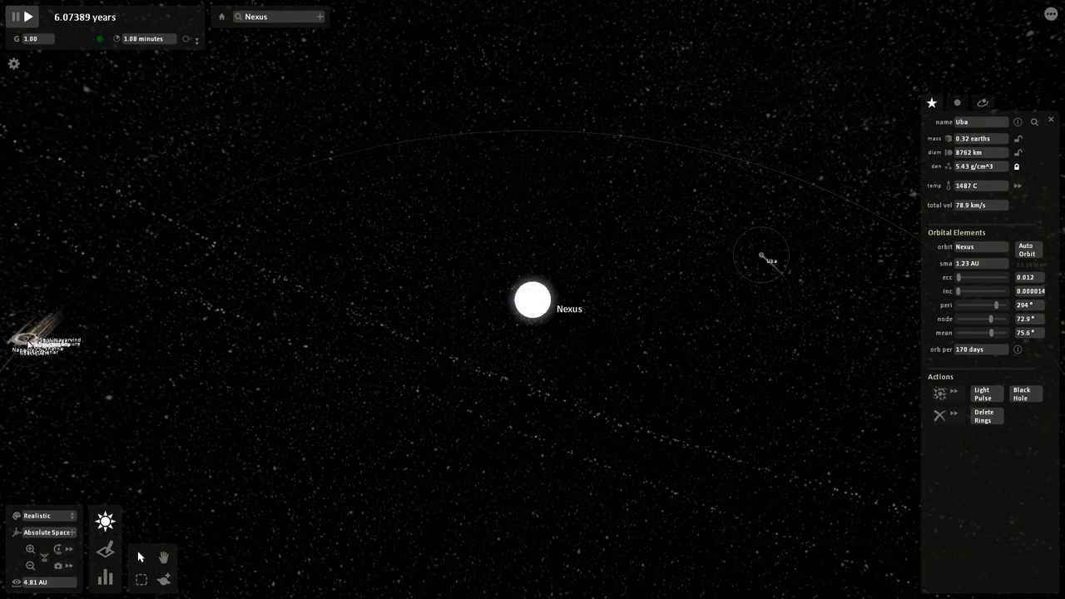
pyautogui.doubleClick(35, 349)
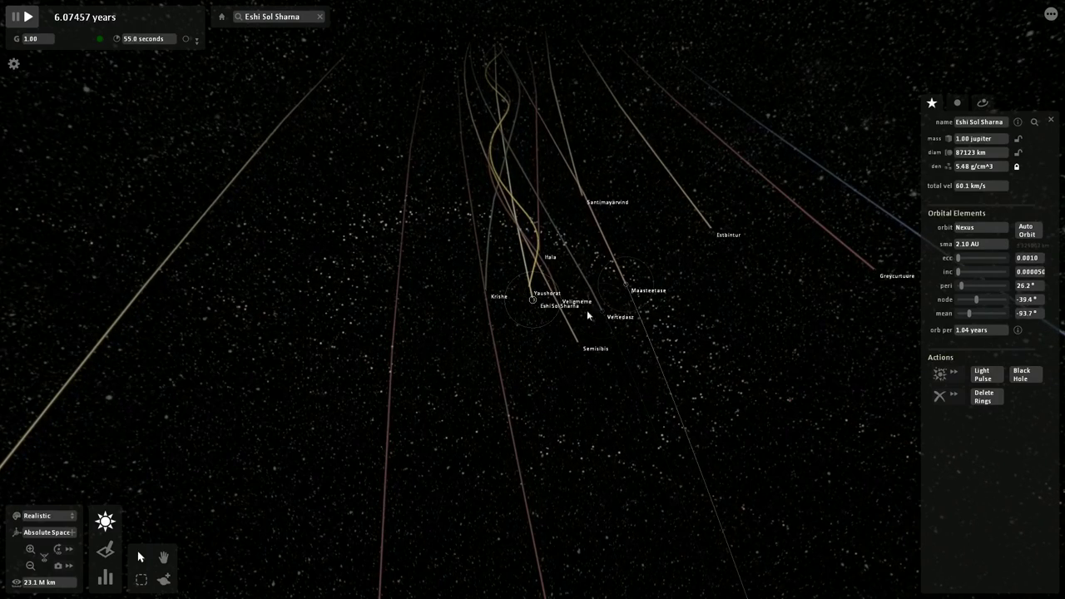
pyautogui.scroll(4, 535, 306)
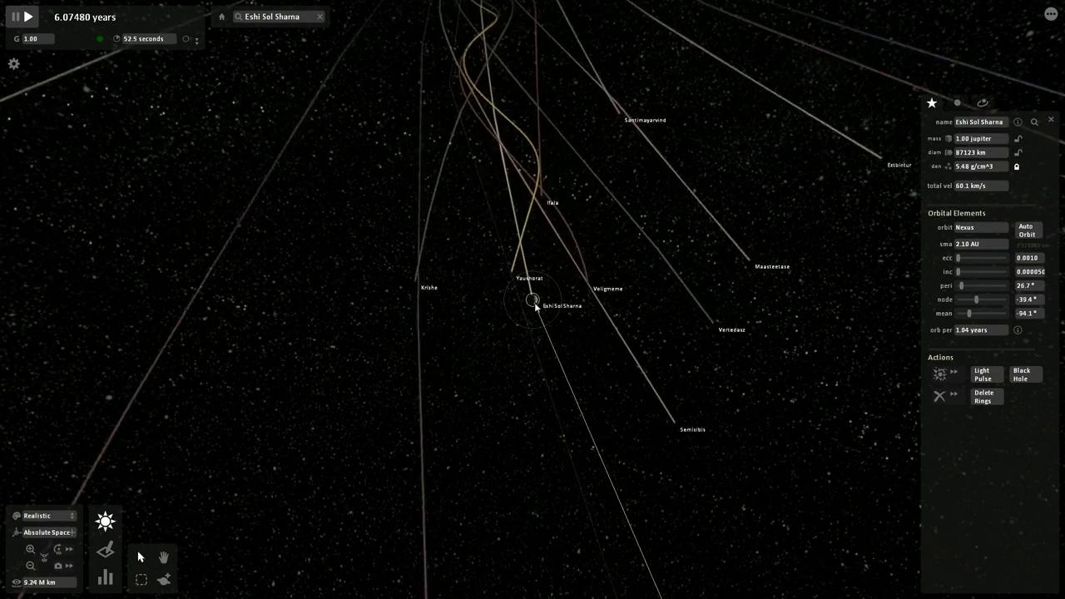
pyautogui.scroll(3, 536, 302)
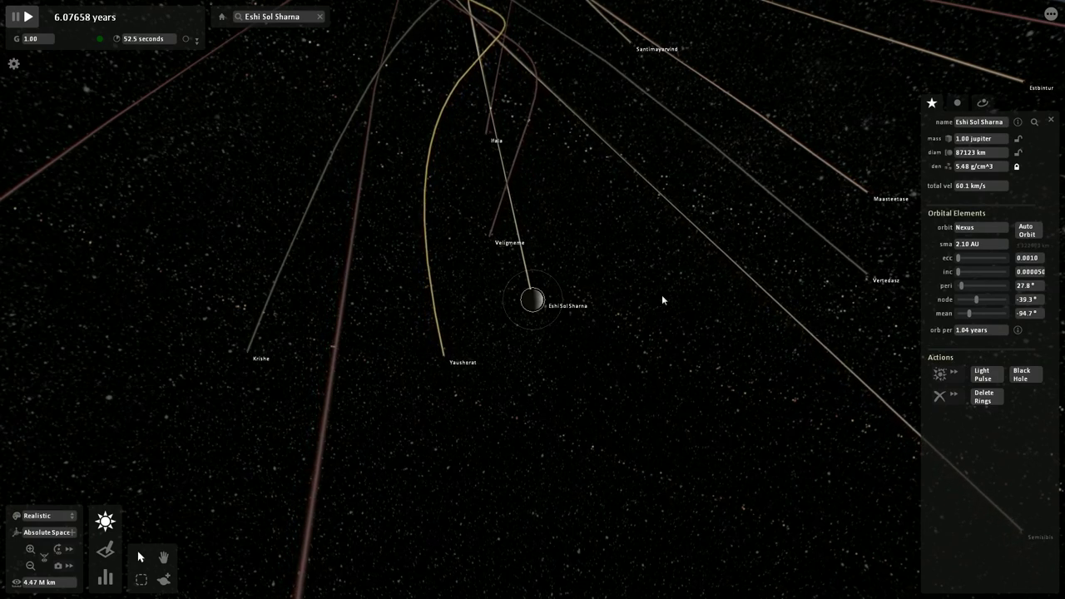
# Orbit around Eshi Sol Sharna, select its moon Sharna, and expand the time settings panel.
pyautogui.moveTo(663, 300); pyautogui.dragTo(877, 261)
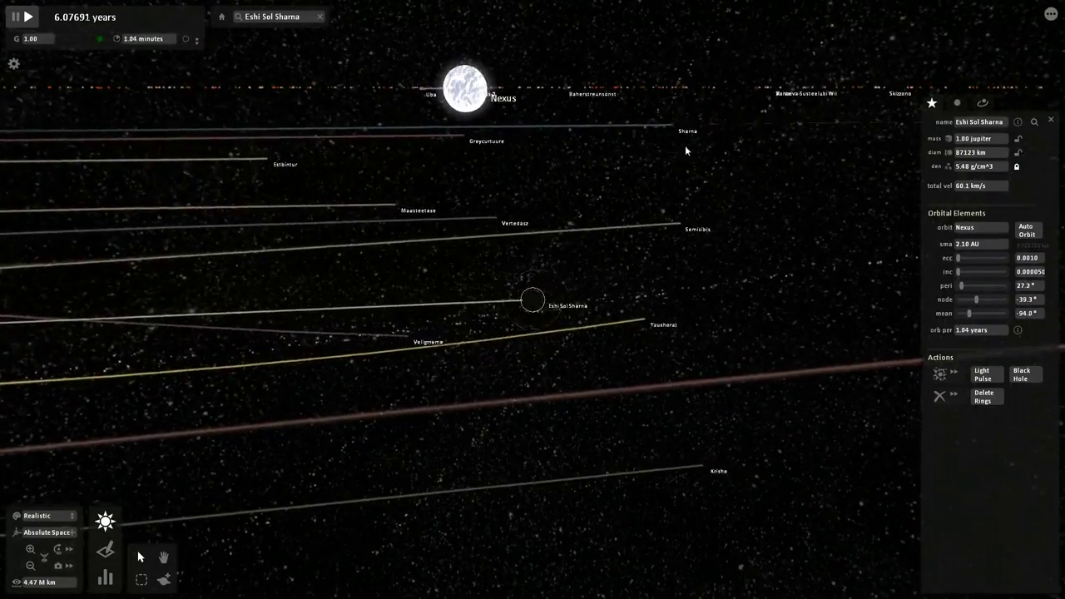
pyautogui.click(663, 132)
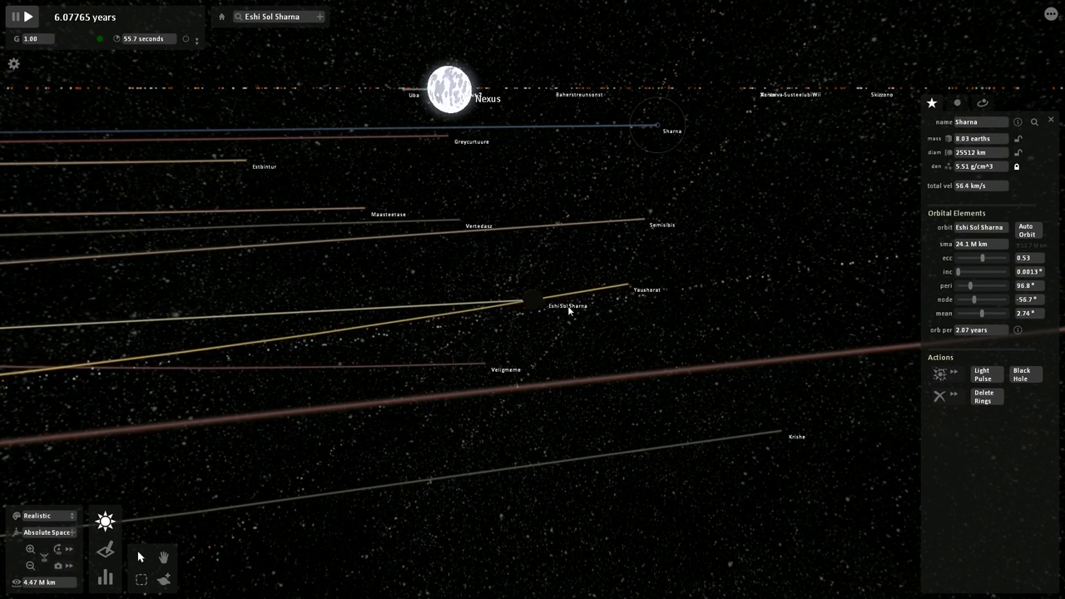
pyautogui.click(197, 40)
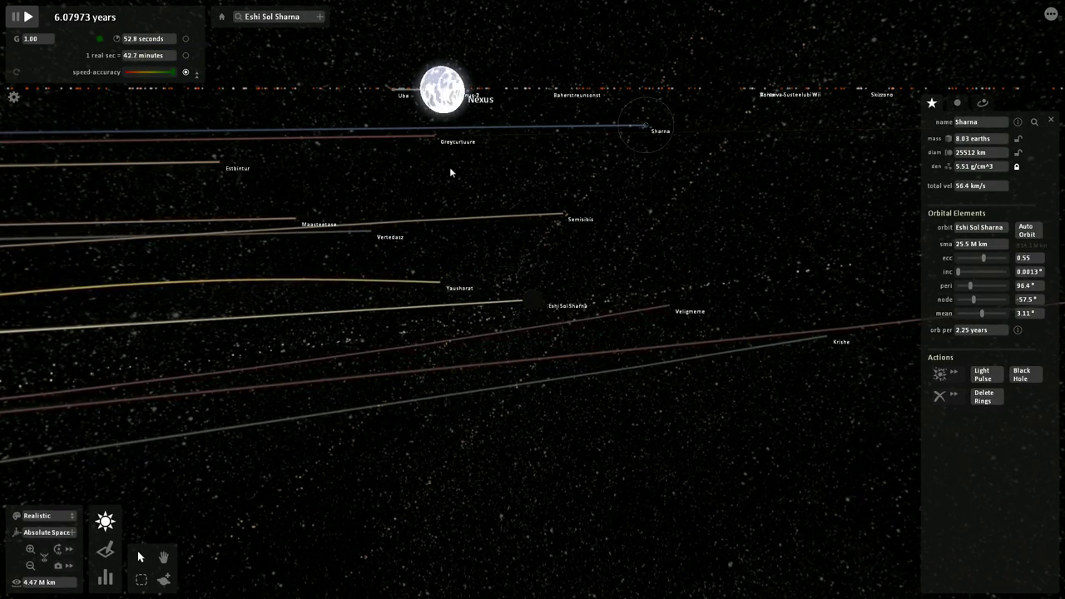
# Zoom out and orbit the camera to view Eshi Sol Sharna's moons and ring belt from several angles.
pyautogui.moveTo(469, 201); pyautogui.dragTo(495, 264)
pyautogui.scroll(-5, 497, 267)
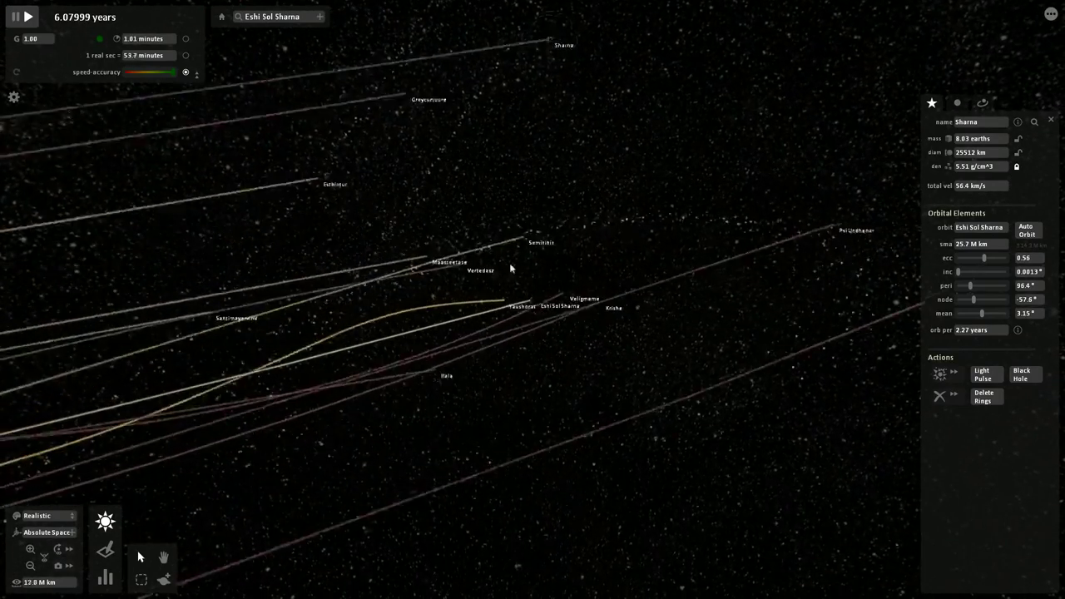
pyautogui.scroll(-5, 510, 268)
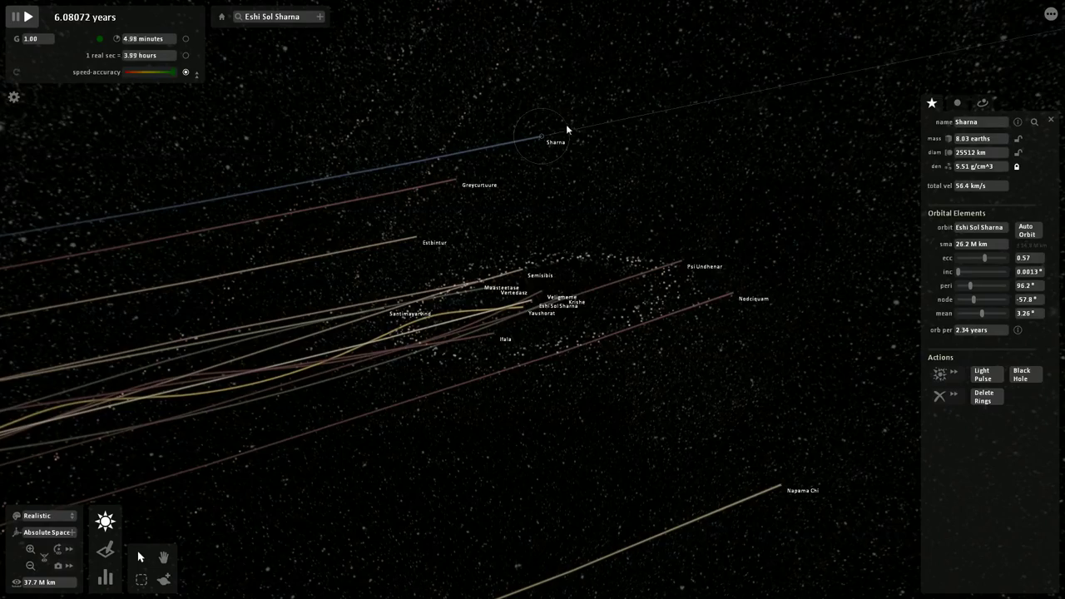
pyautogui.moveTo(526, 306); pyautogui.dragTo(483, 275)
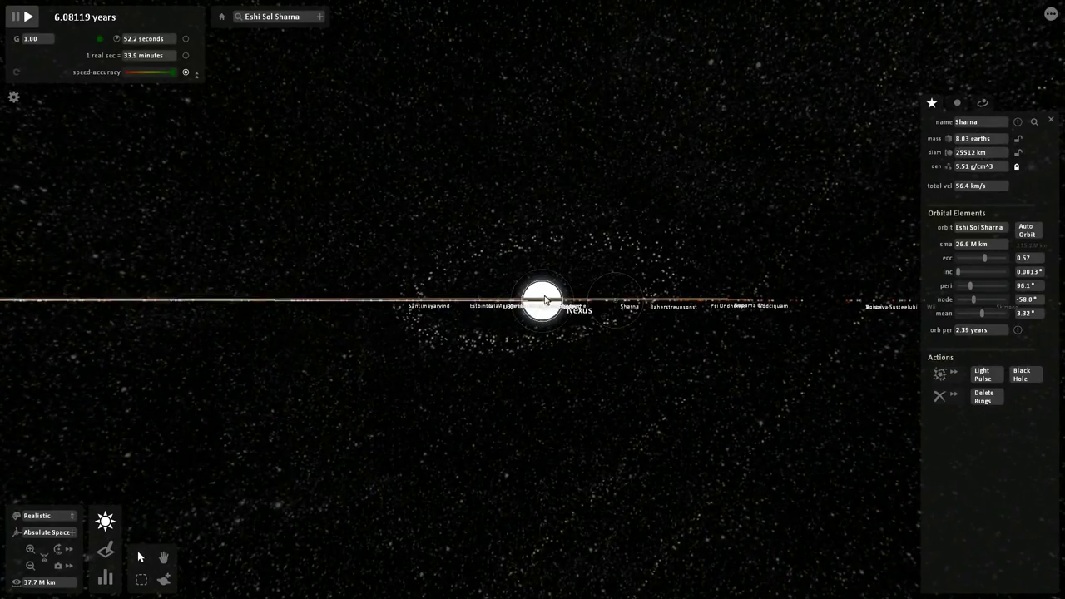
pyautogui.moveTo(542, 305); pyautogui.dragTo(660, 288)
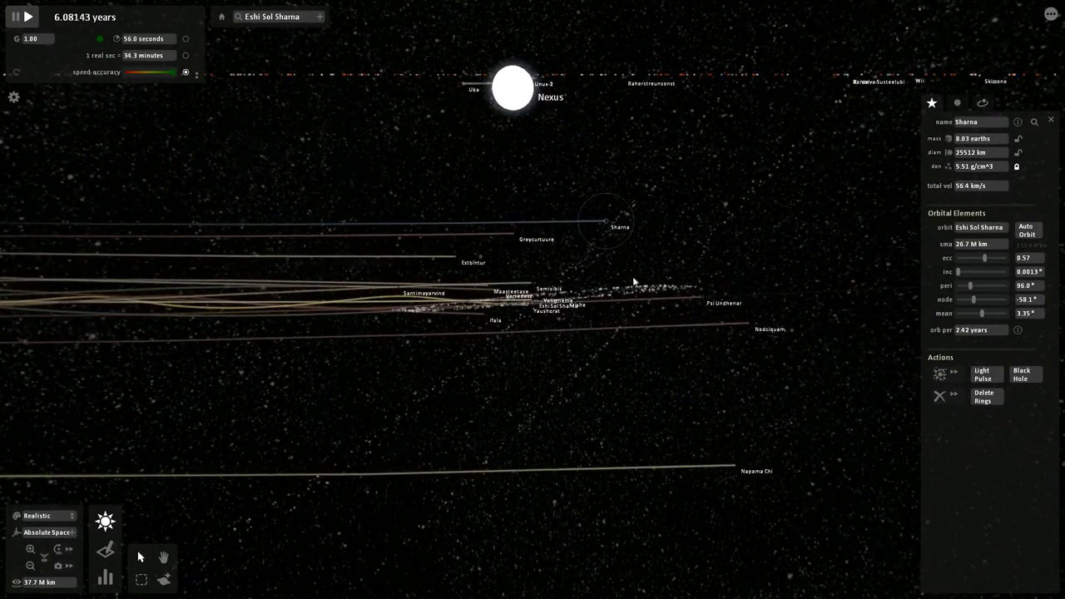
pyautogui.moveTo(694, 229); pyautogui.dragTo(657, 296)
# Zoom out to about 29 AU and tilt until the Nexus asteroid ring looks like an inclined ellipse.
pyautogui.scroll(-5, 722, 329)
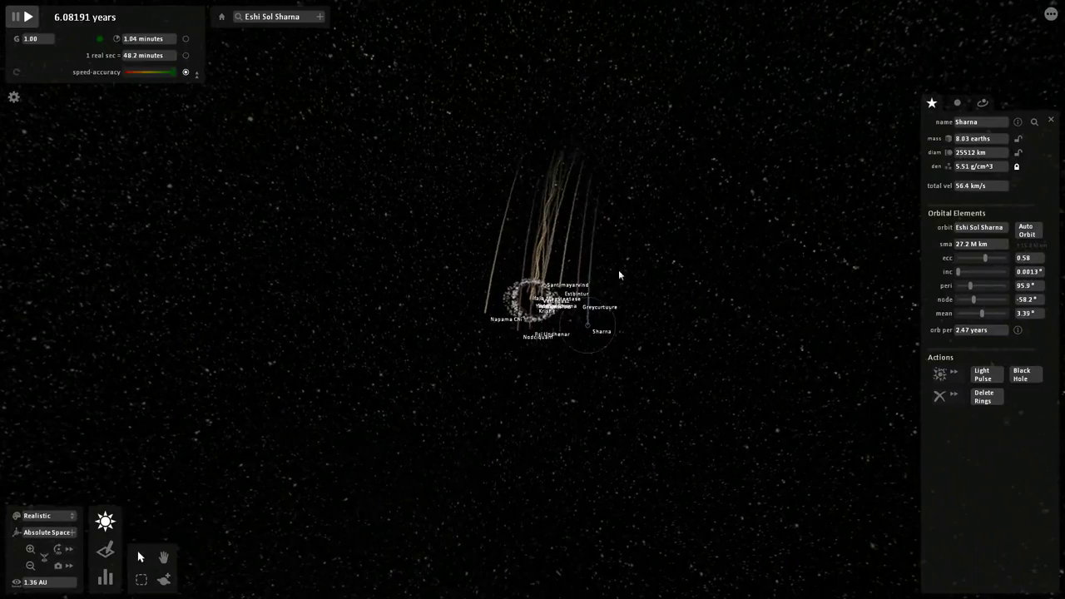
pyautogui.scroll(-2, 618, 269)
pyautogui.scroll(-5, 690, 339)
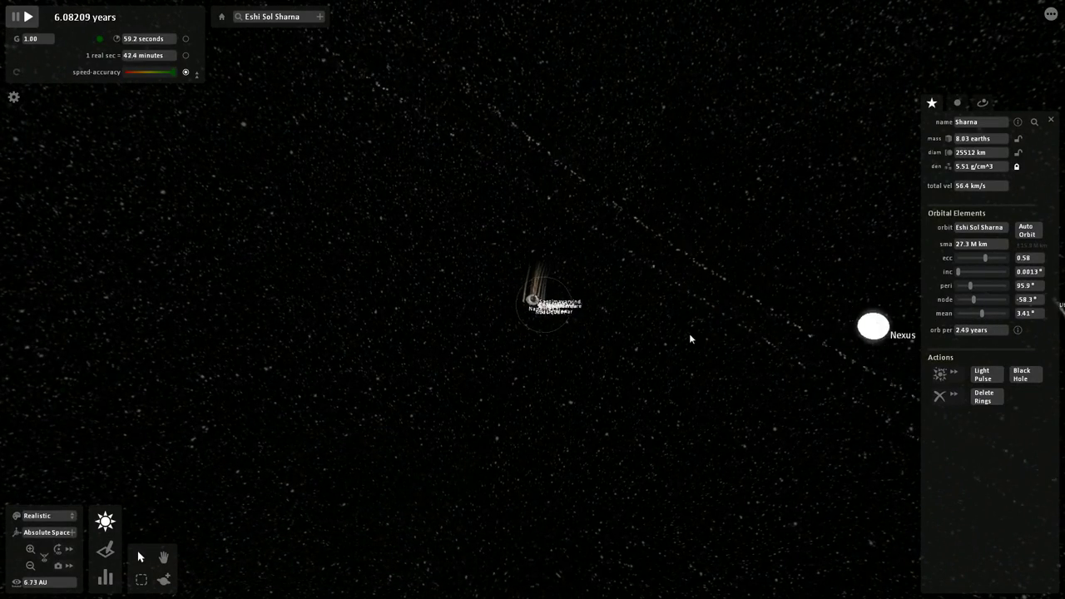
pyautogui.moveTo(689, 337); pyautogui.dragTo(791, 285)
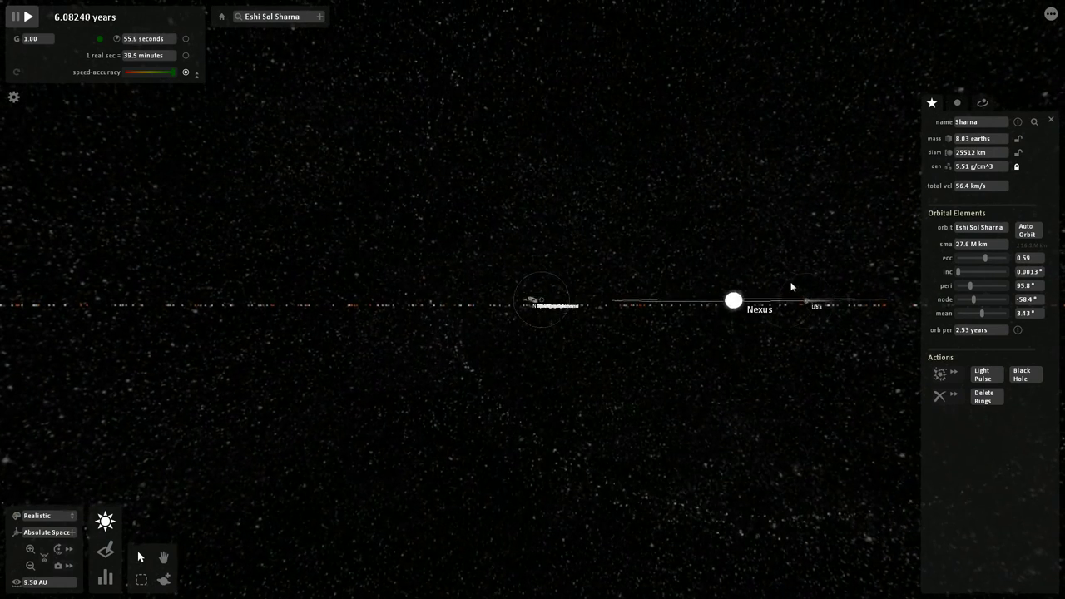
pyautogui.scroll(-2, 791, 286)
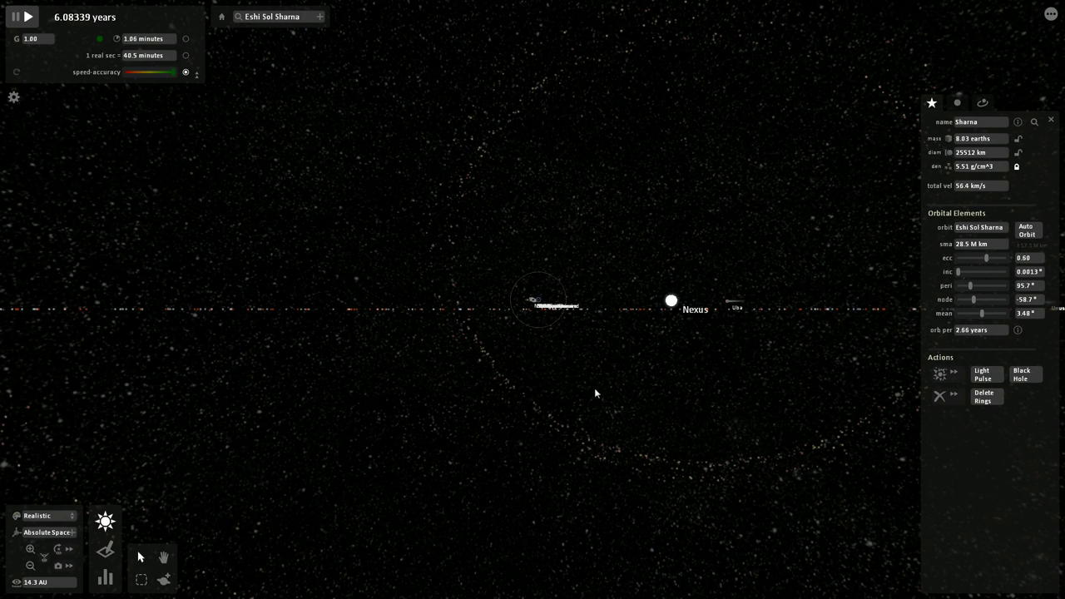
pyautogui.moveTo(676, 335); pyautogui.dragTo(660, 274)
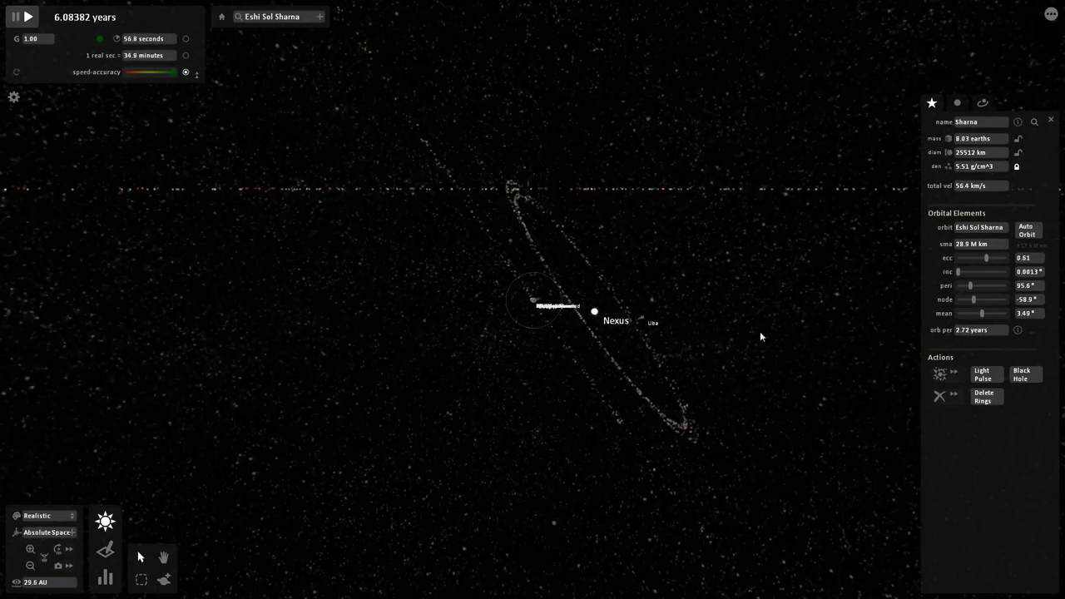
# Close Sharna's panel, centre the camera on Unus, and inspect its moons Unus-2 and Unus-1.
pyautogui.click(1051, 120)
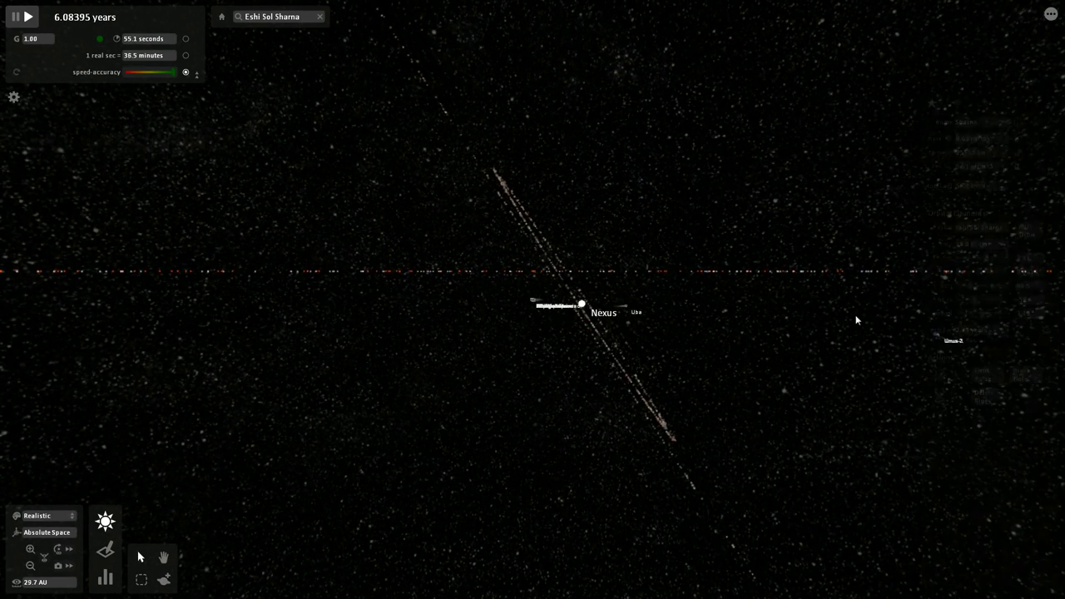
pyautogui.doubleClick(941, 337)
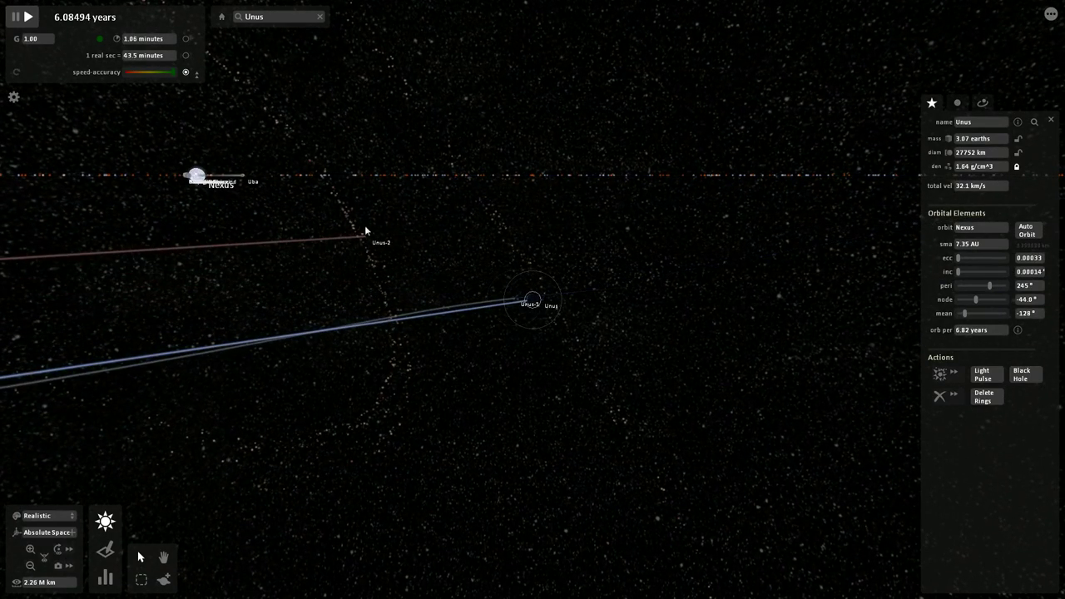
pyautogui.click(347, 232)
pyautogui.click(520, 303)
pyautogui.scroll(3, 509, 303)
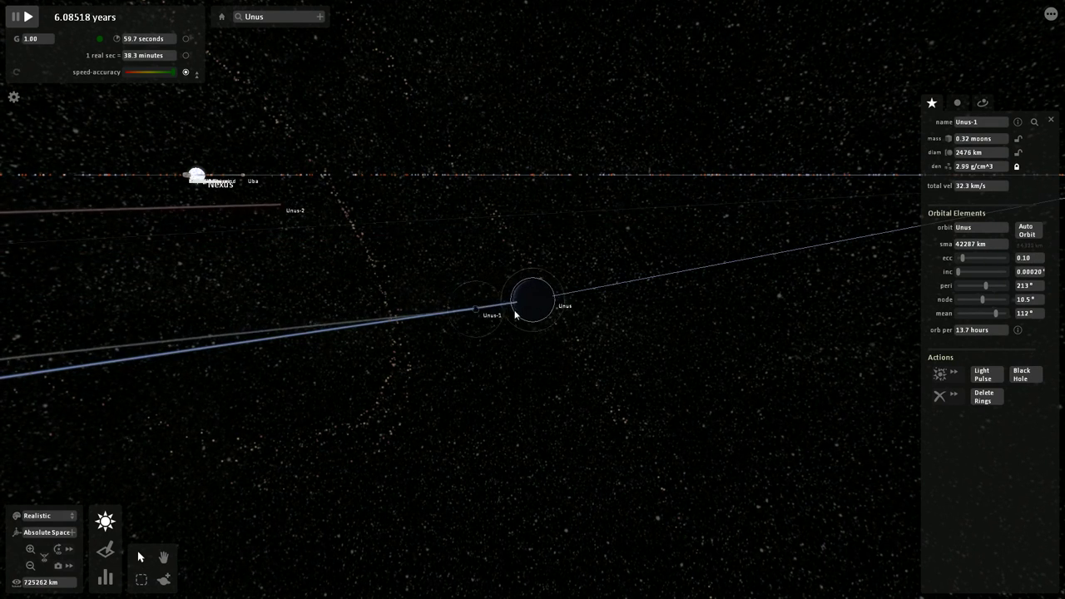
pyautogui.scroll(2, 499, 313)
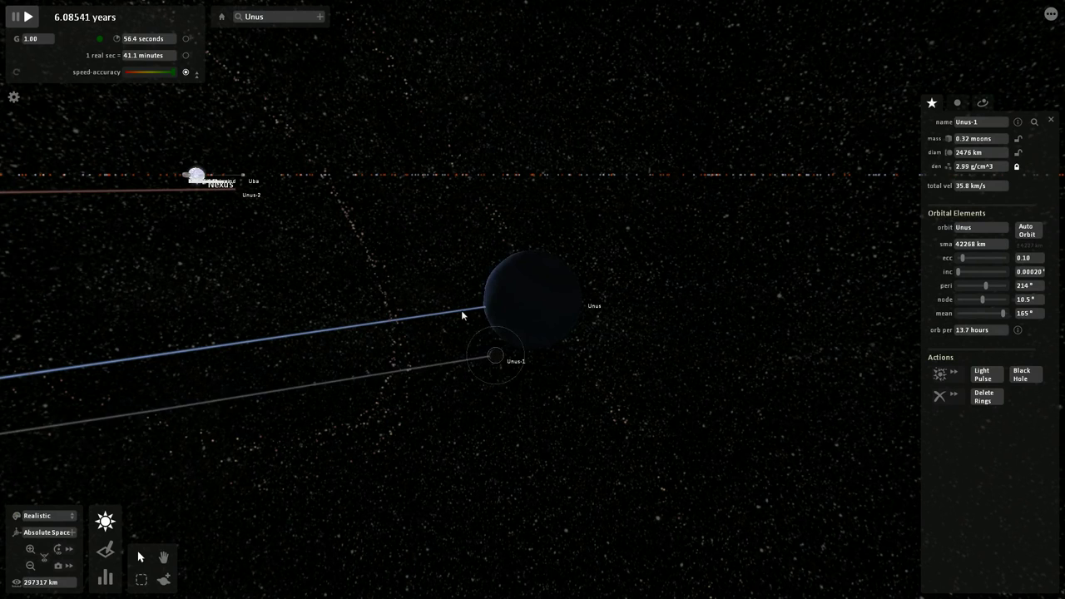
pyautogui.scroll(-2, 499, 321)
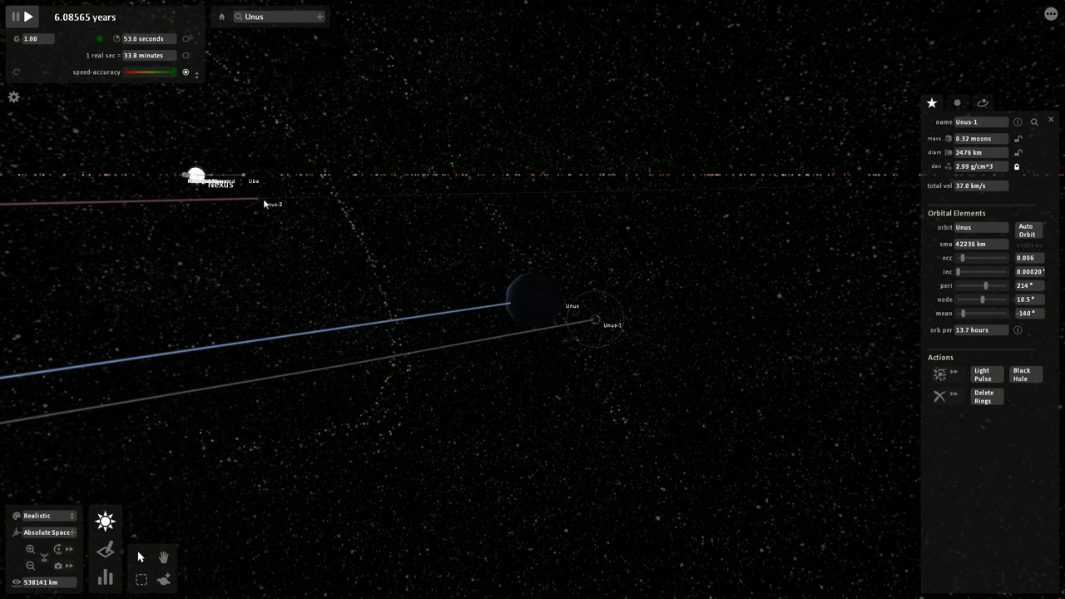
# Compare the details of Unus-2, Unus-1 and Unus, ending with Unus-2 selected.
pyautogui.click(264, 203)
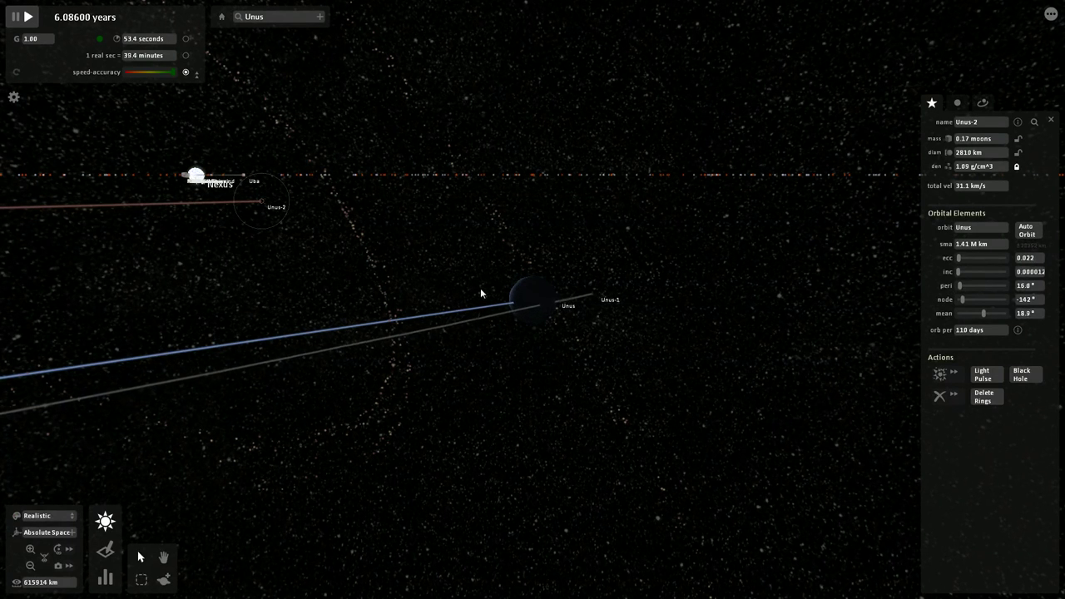
pyautogui.click(582, 296)
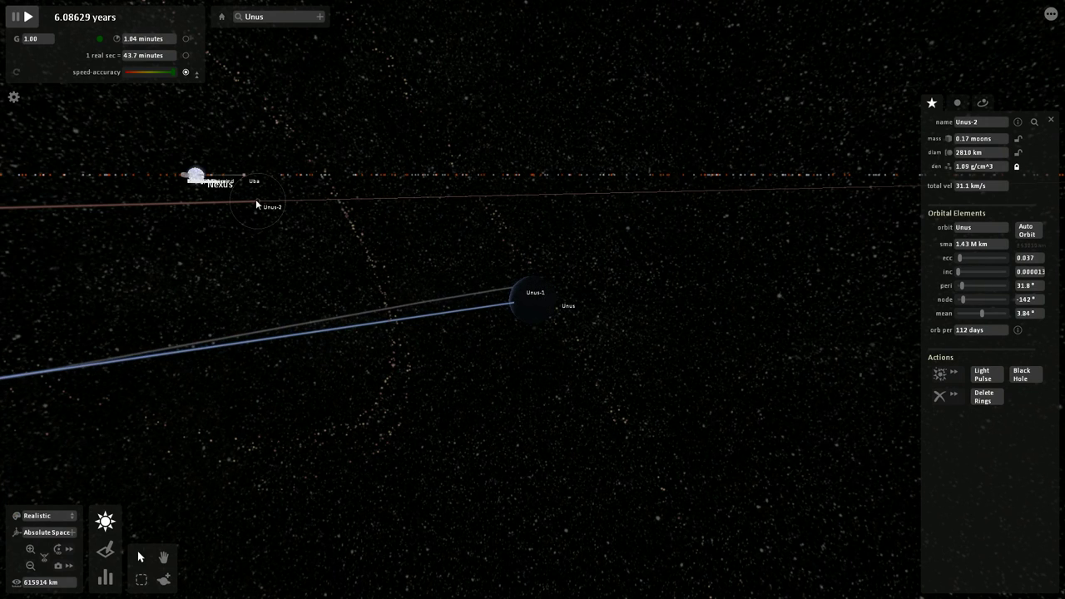
pyautogui.click(256, 202)
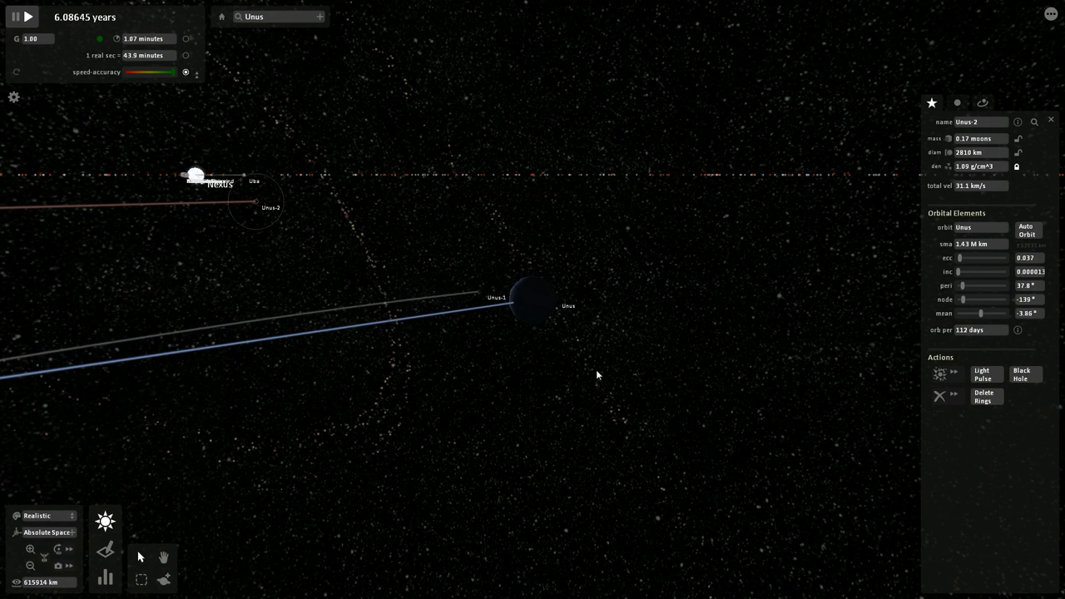
pyautogui.click(559, 308)
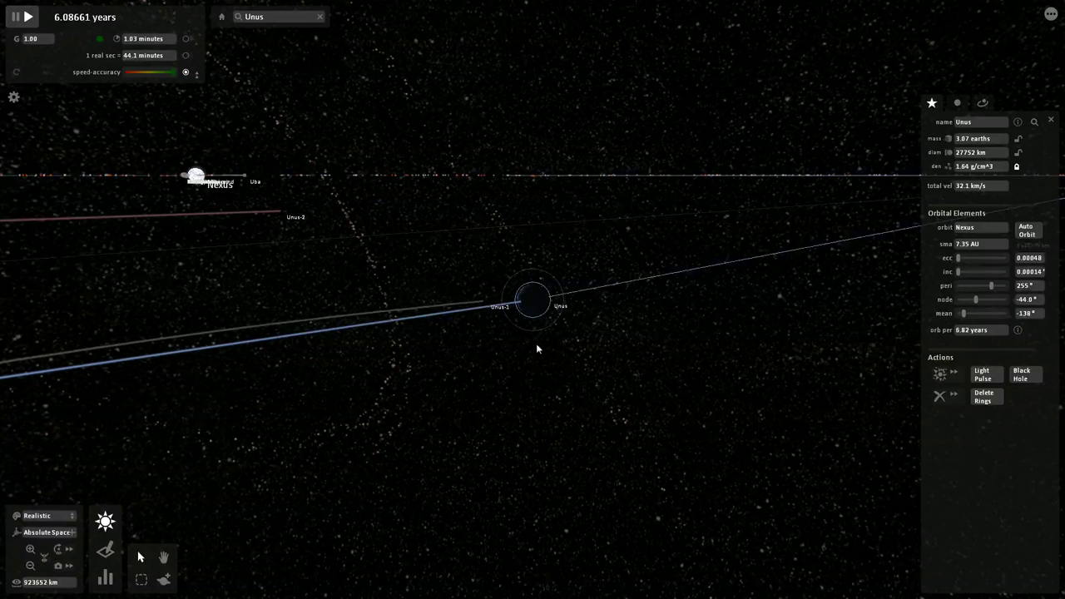
pyautogui.click(287, 209)
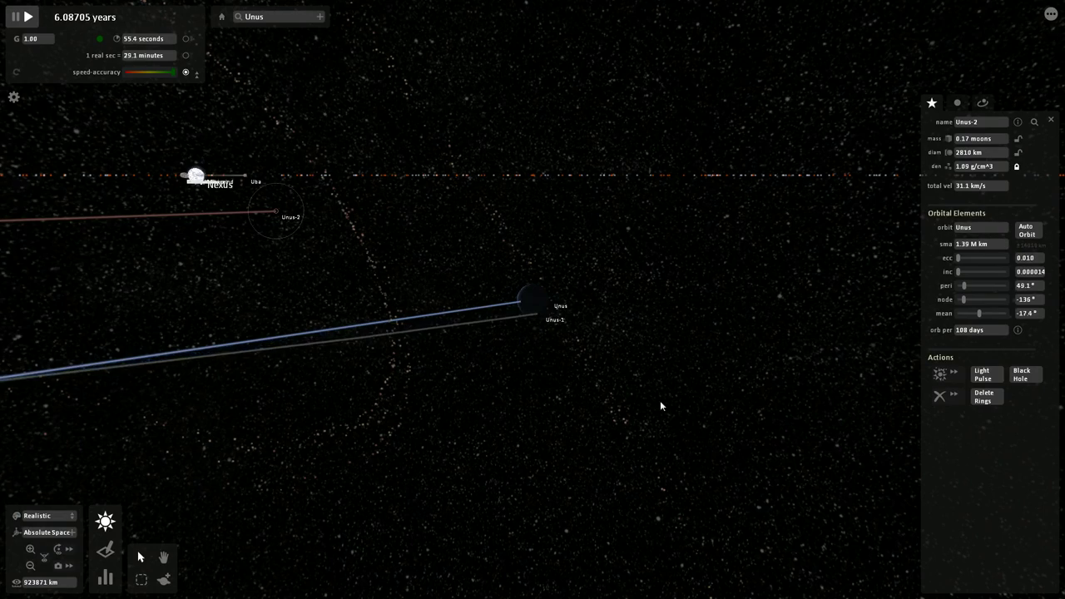
# Zoom out and rotate the view to show Nexus and its ring from about 22 AU.
pyautogui.scroll(-3, 660, 400)
pyautogui.moveTo(628, 343); pyautogui.dragTo(362, 294)
pyautogui.scroll(-5, 369, 293)
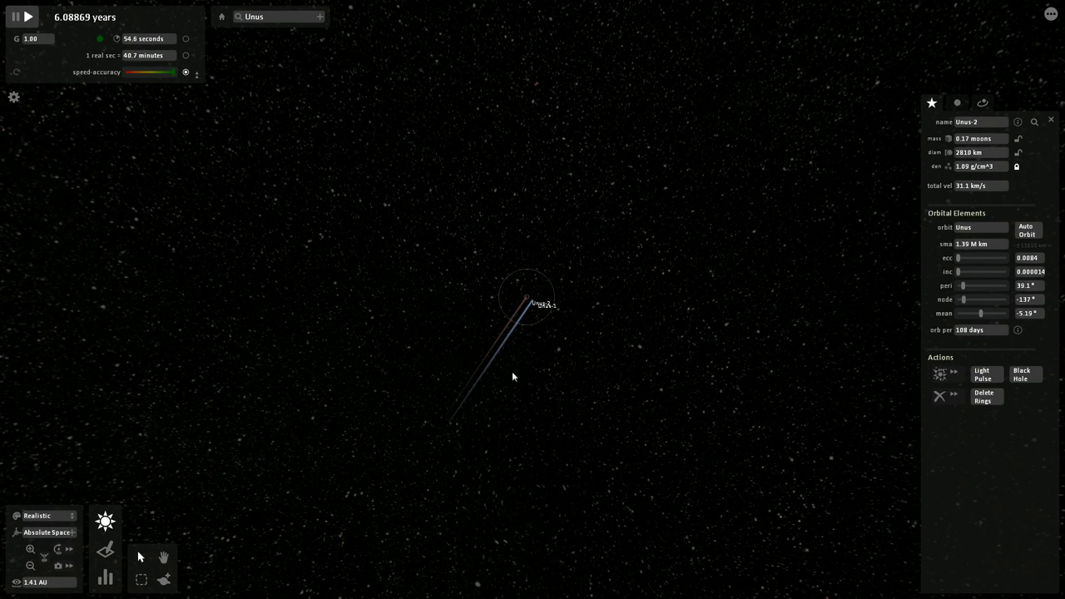
pyautogui.scroll(-3, 293, 319)
pyautogui.scroll(-5, 293, 319)
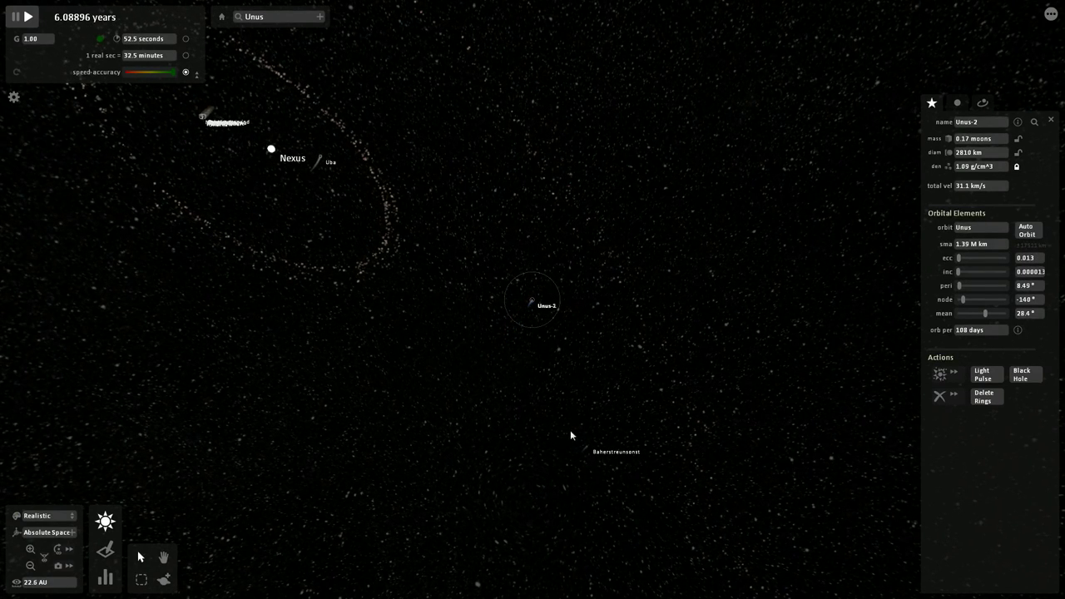
# Select the planet Baherstreunsonst and zoom out to a wide view at about 156 AU.
pyautogui.click(589, 452)
pyautogui.scroll(-2, 439, 384)
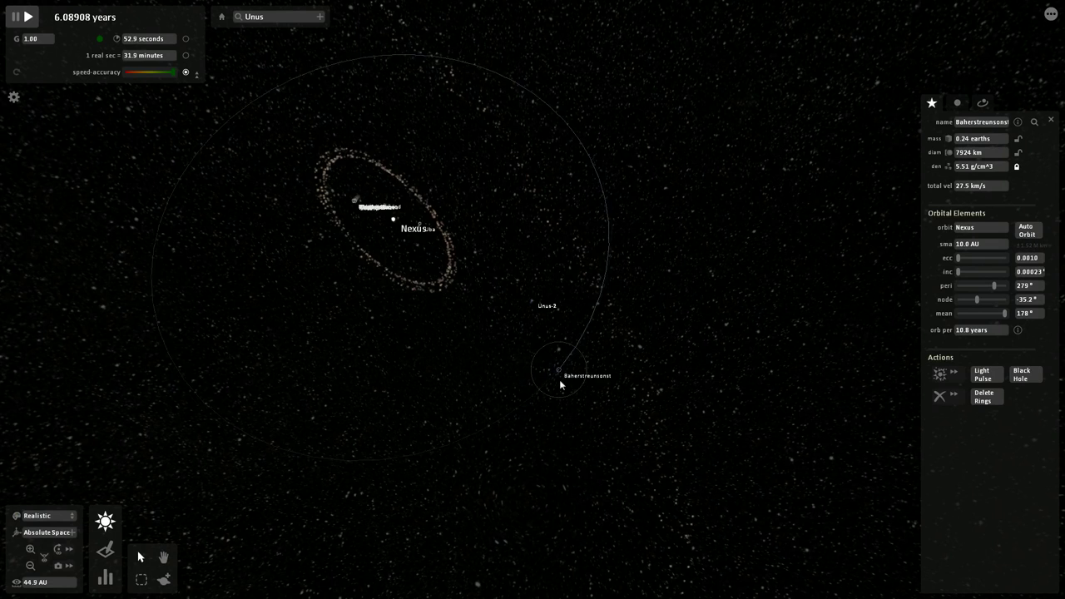
pyautogui.scroll(-1, 561, 381)
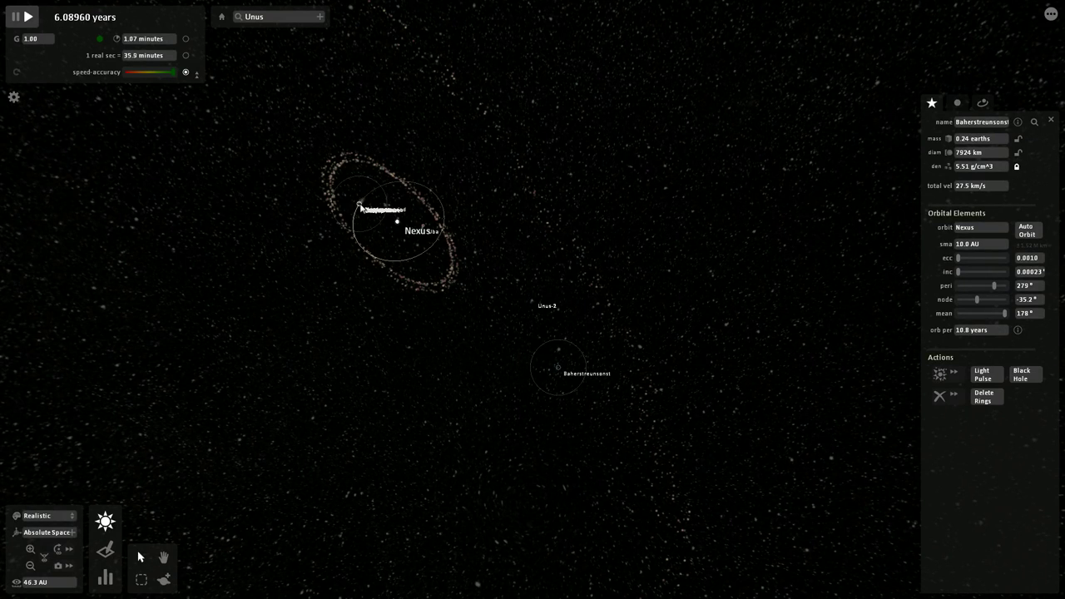
pyautogui.scroll(-2, 360, 206)
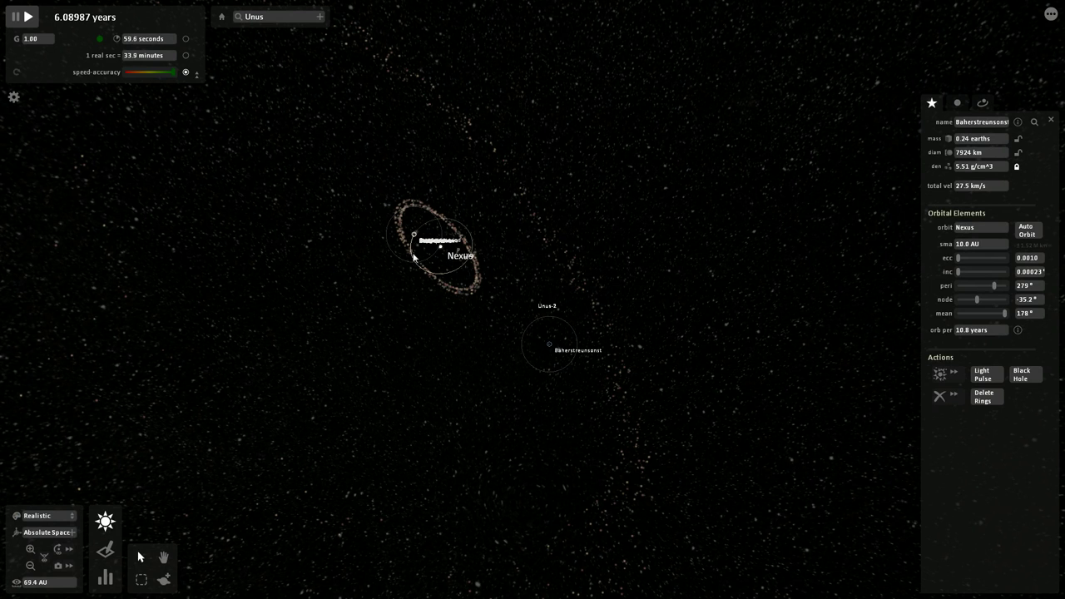
pyautogui.scroll(-2, 413, 256)
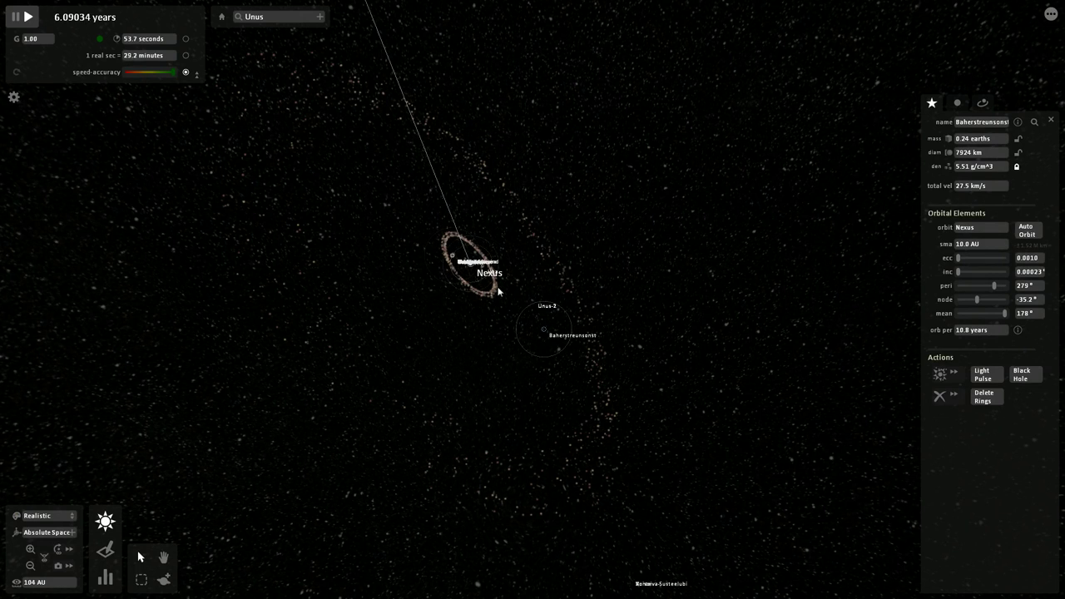
pyautogui.scroll(-2, 501, 396)
# Centre the camera on Voisoiva-Susteelubi, check its moon Aunte, then reselect the planet.
pyautogui.click(591, 477)
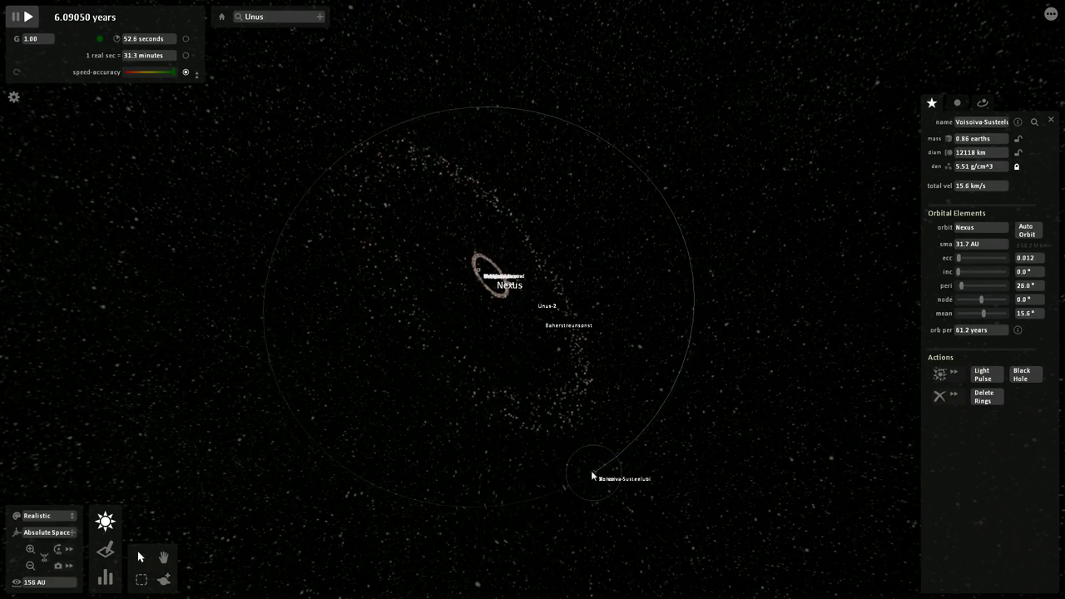
pyautogui.doubleClick(592, 477)
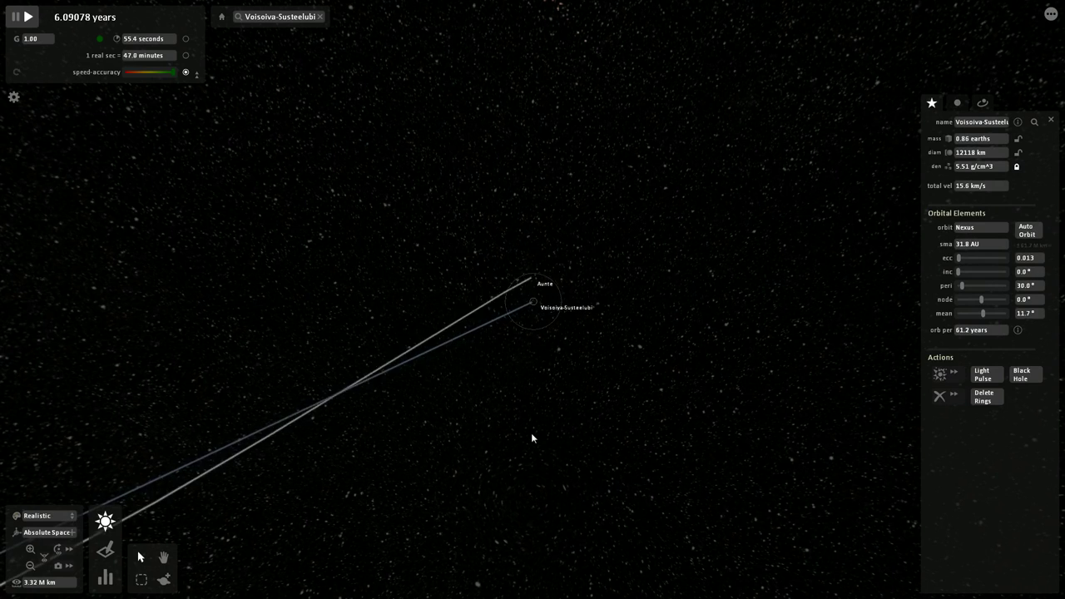
pyautogui.click(479, 53)
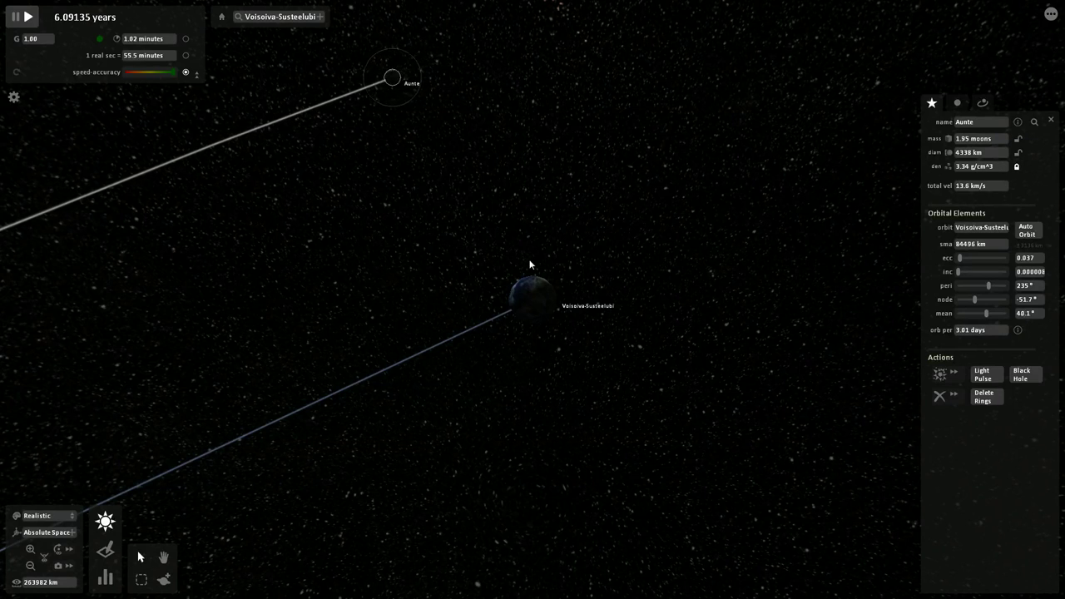
pyautogui.click(526, 310)
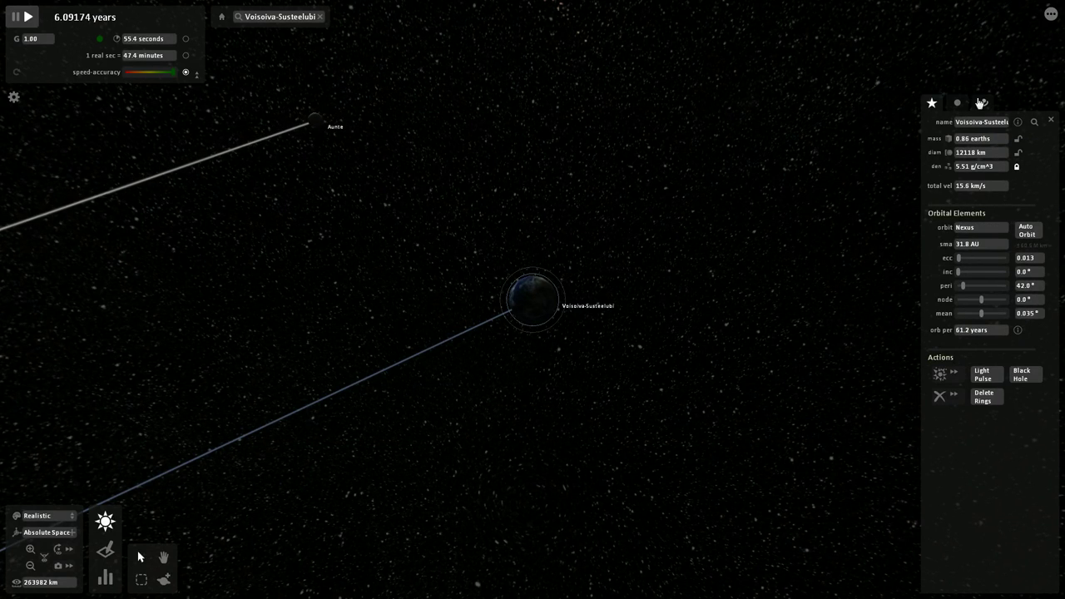
# Turn on Voisoiva-Susteelubi's planet temperature (63.8 C) and return to its main properties and orbital elements.
pyautogui.click(956, 103)
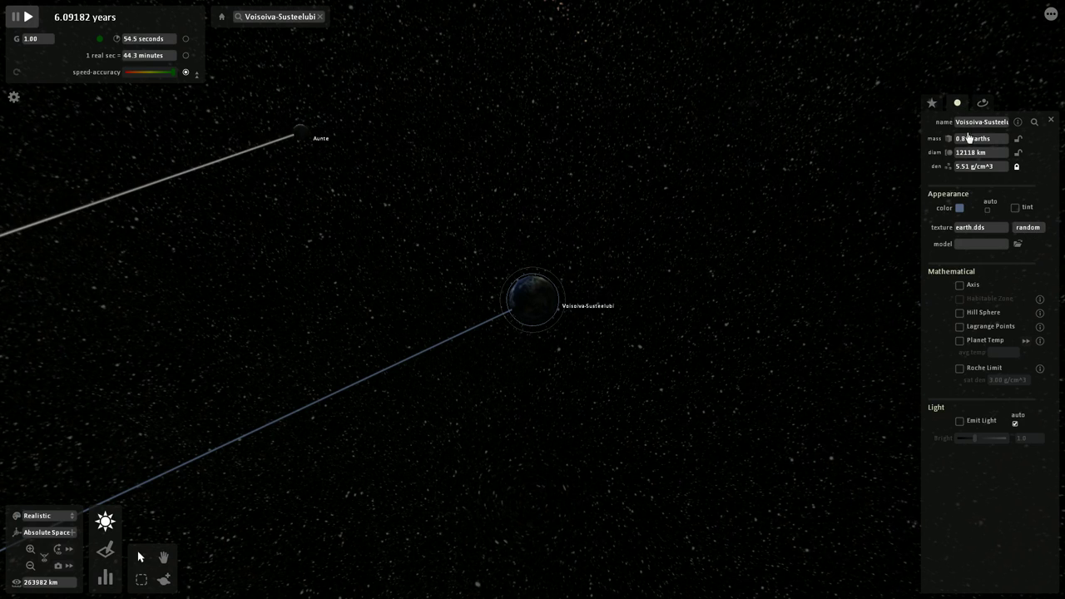
pyautogui.click(960, 341)
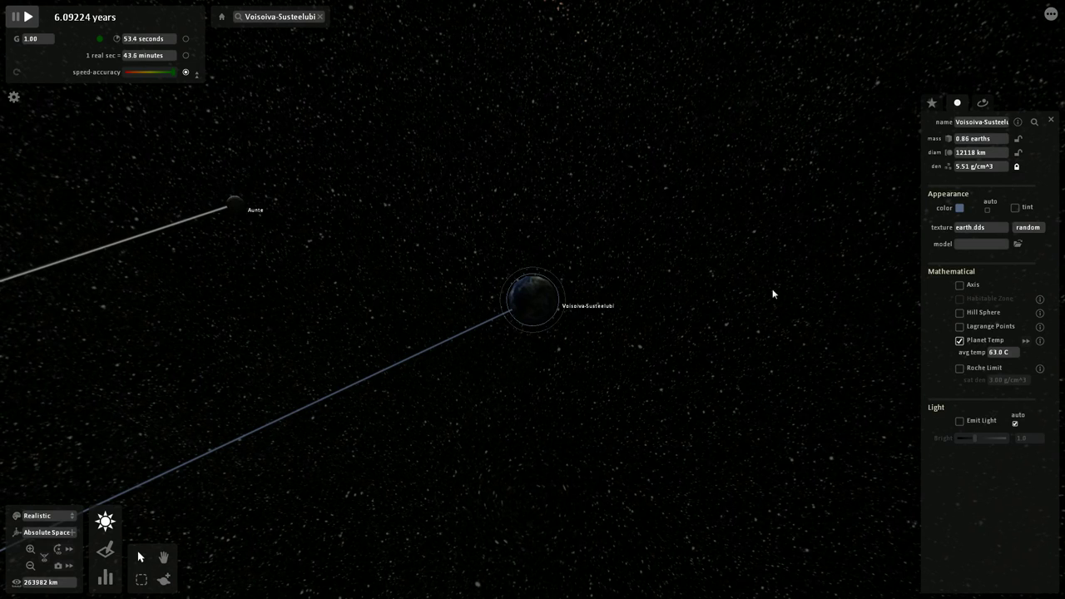
pyautogui.click(931, 104)
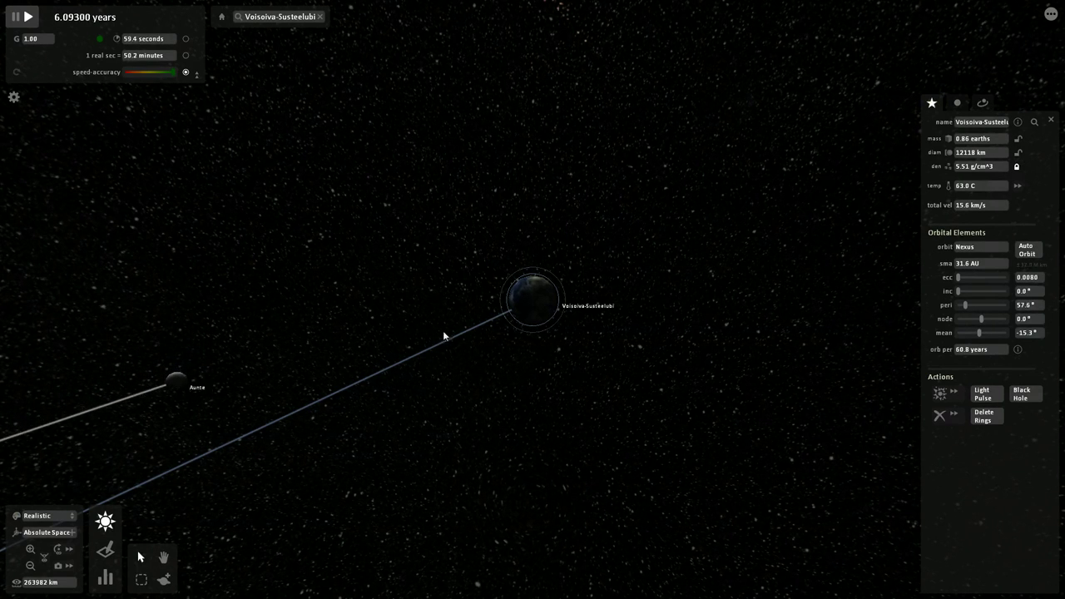
# Zoom out several steps from Voisoiva-Susteelubi and swing the view to bring Nexus's ring alongside.
pyautogui.scroll(-3, 462, 332)
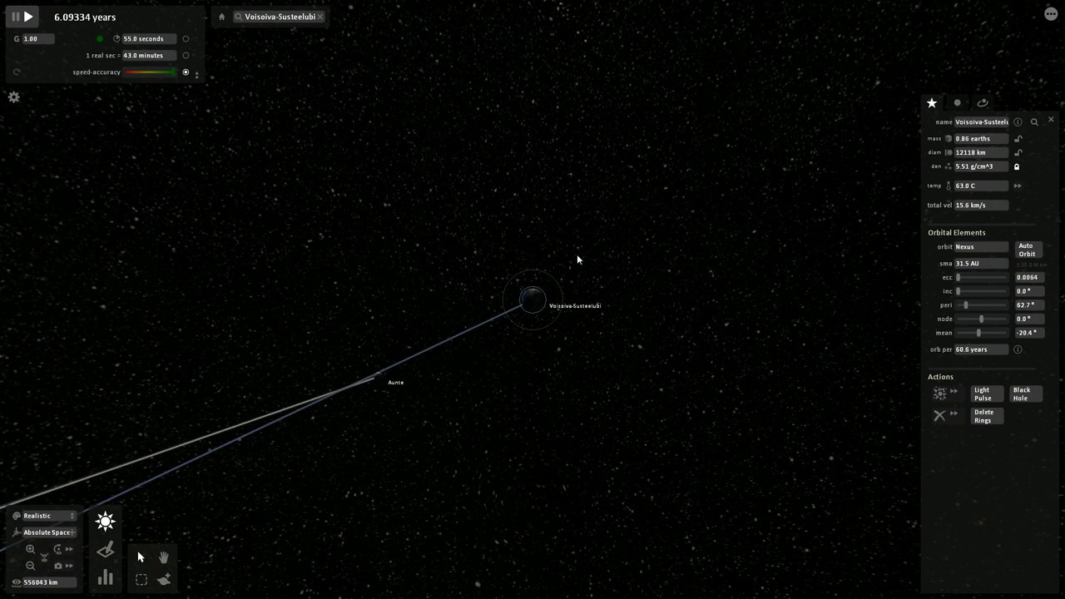
pyautogui.scroll(-5, 494, 301)
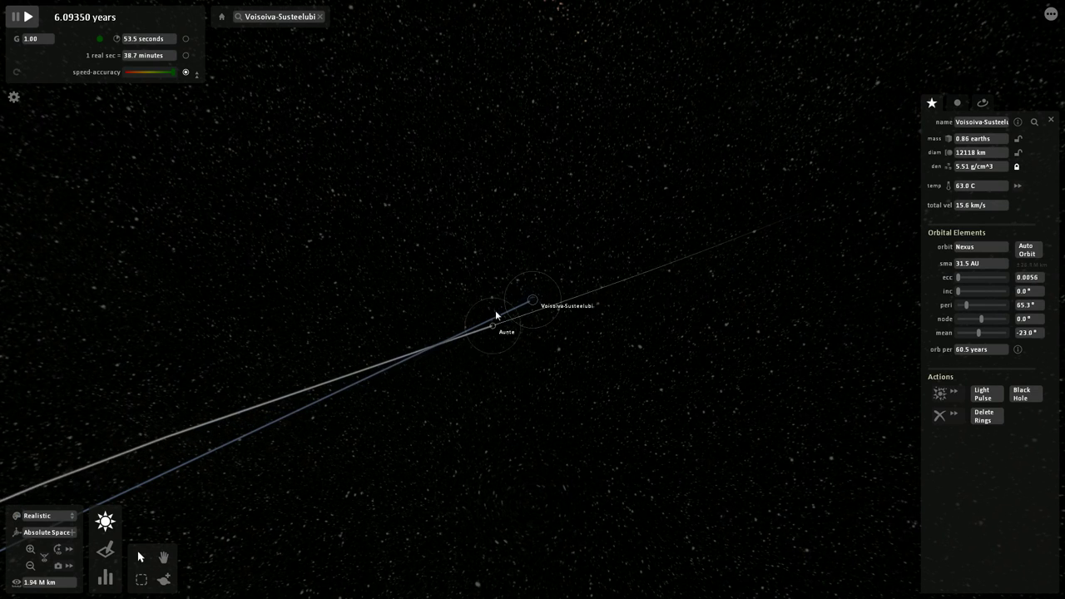
pyautogui.scroll(-10, 495, 312)
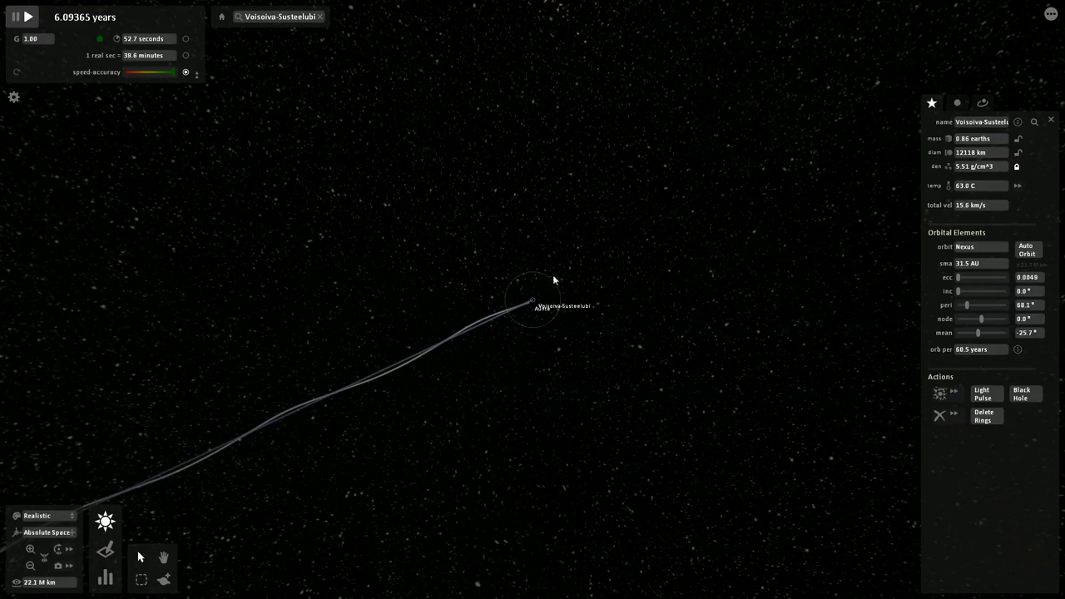
pyautogui.scroll(-6, 488, 267)
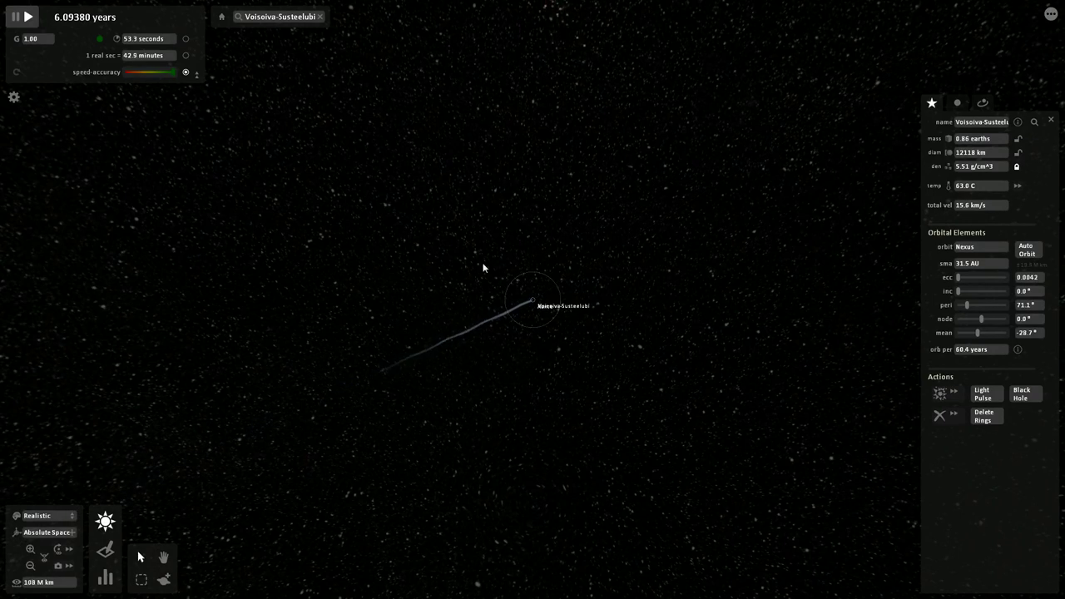
pyautogui.scroll(-2, 477, 211)
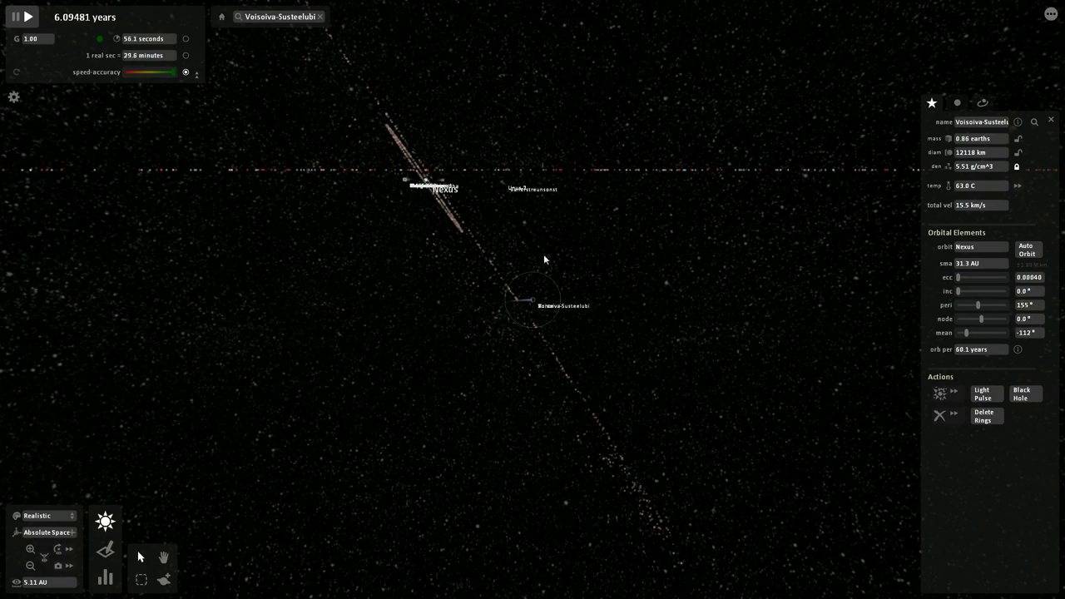
pyautogui.moveTo(543, 254); pyautogui.dragTo(234, 208)
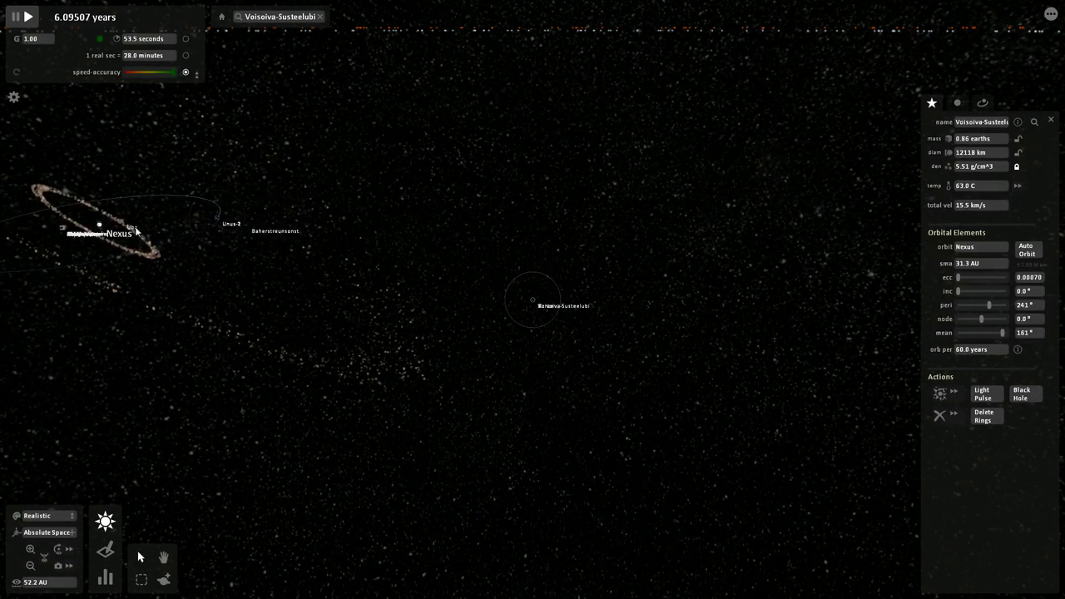
# Centre the camera on Nexus, inspect Skizzono's orbit details, then deselect it and zoom far out.
pyautogui.doubleClick(100, 230)
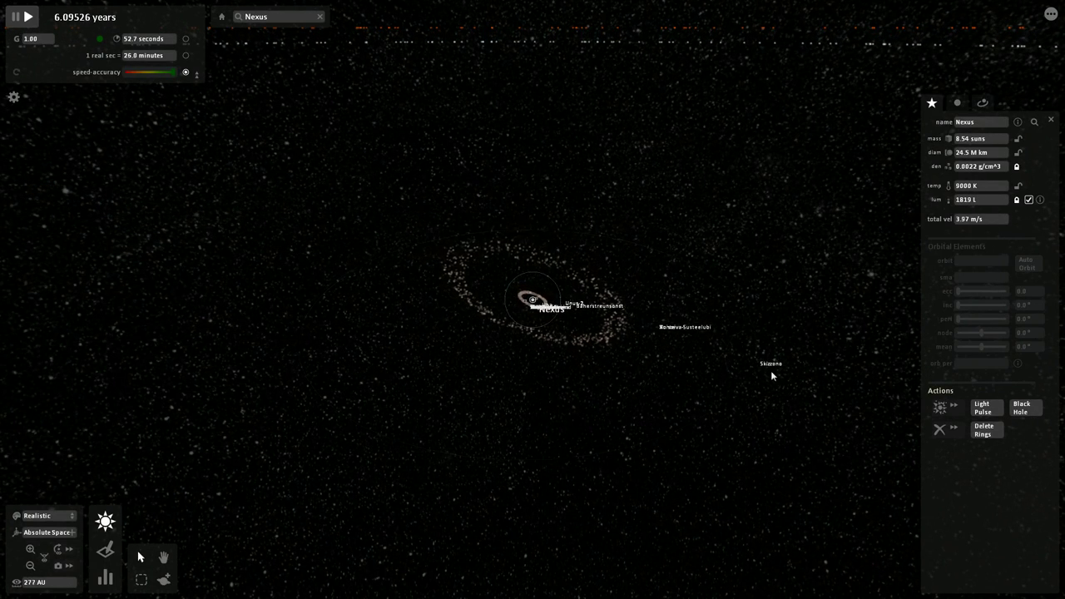
pyautogui.click(771, 366)
pyautogui.scroll(-2, 596, 349)
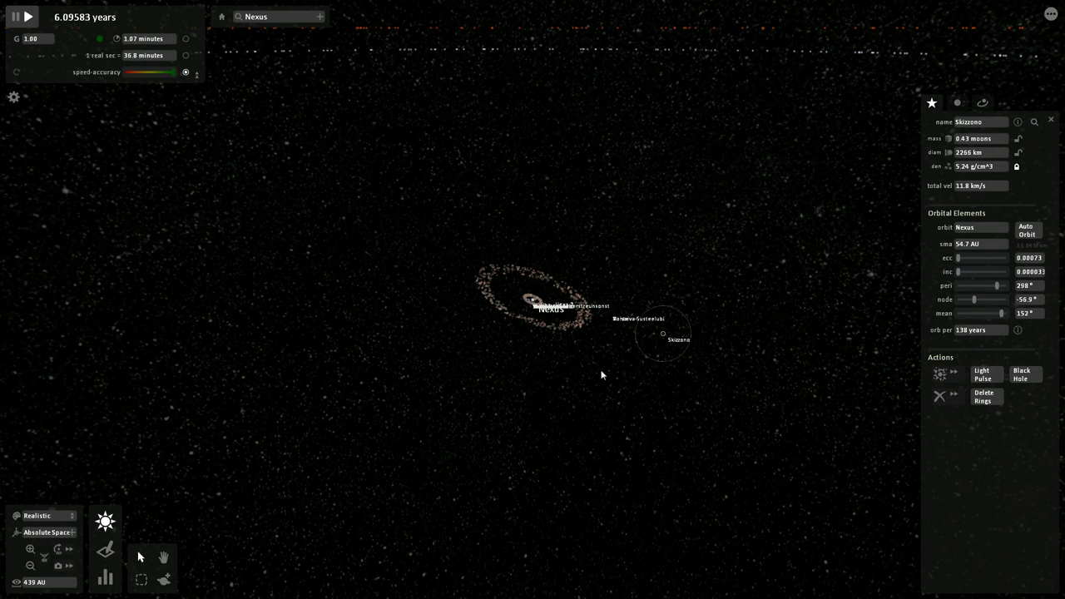
pyautogui.press('Escape')
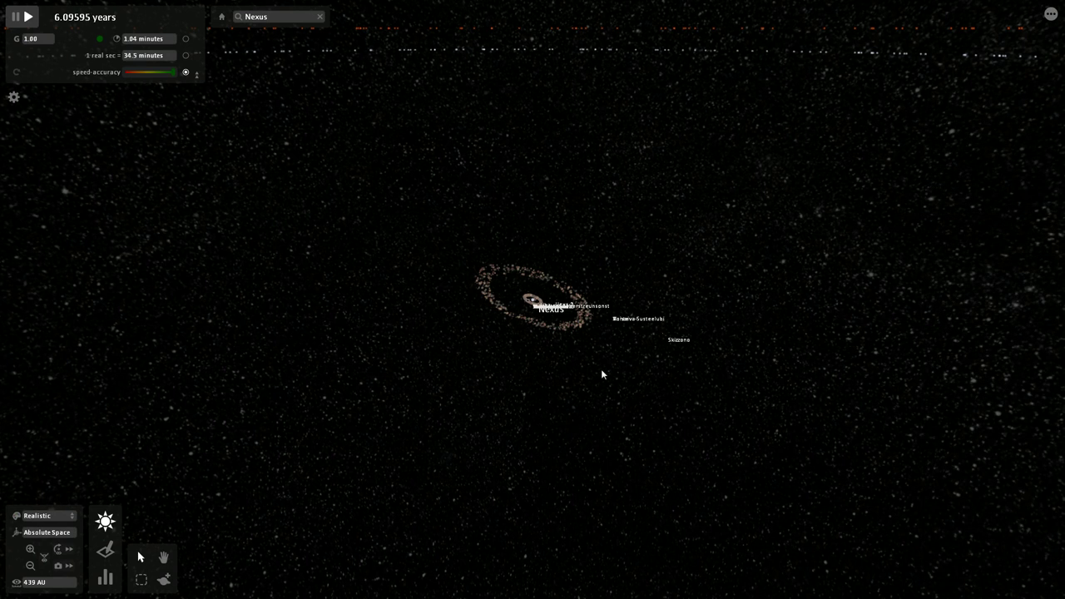
pyautogui.scroll(-3, 603, 374)
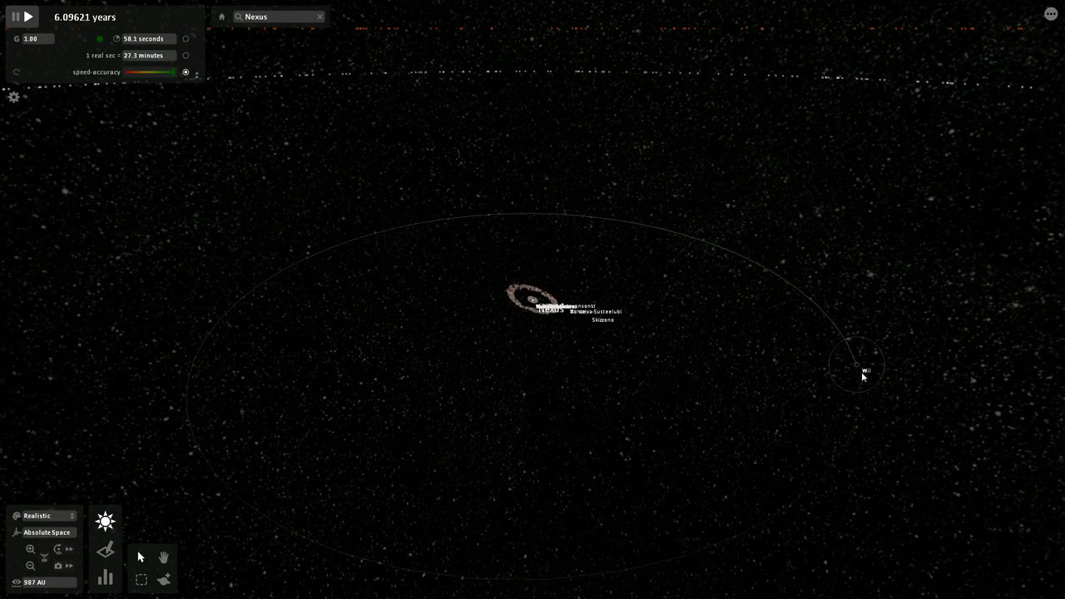
pyautogui.click(861, 371)
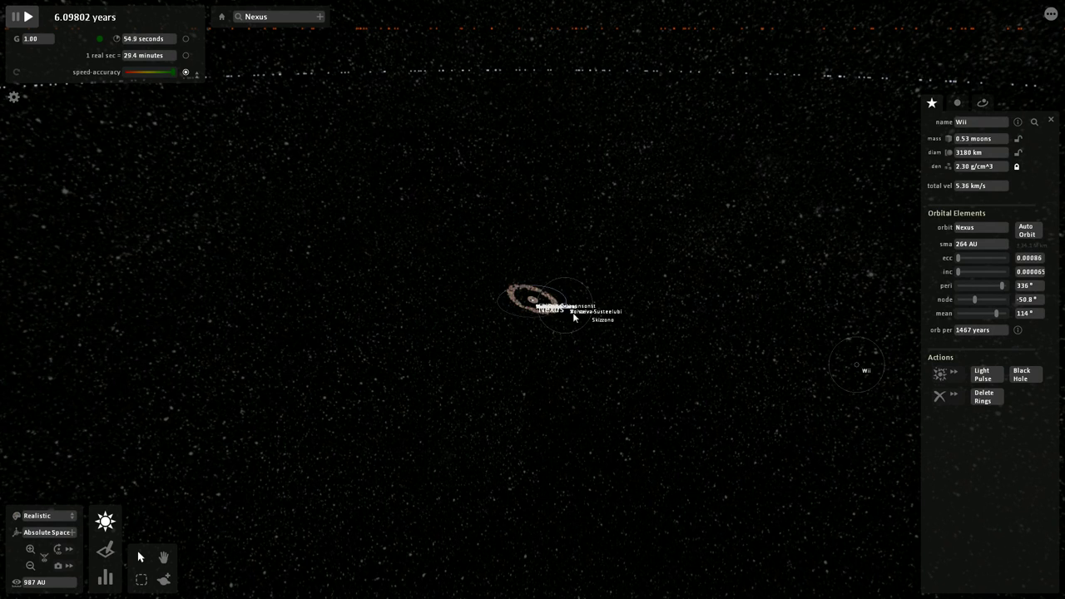
pyautogui.click(648, 389)
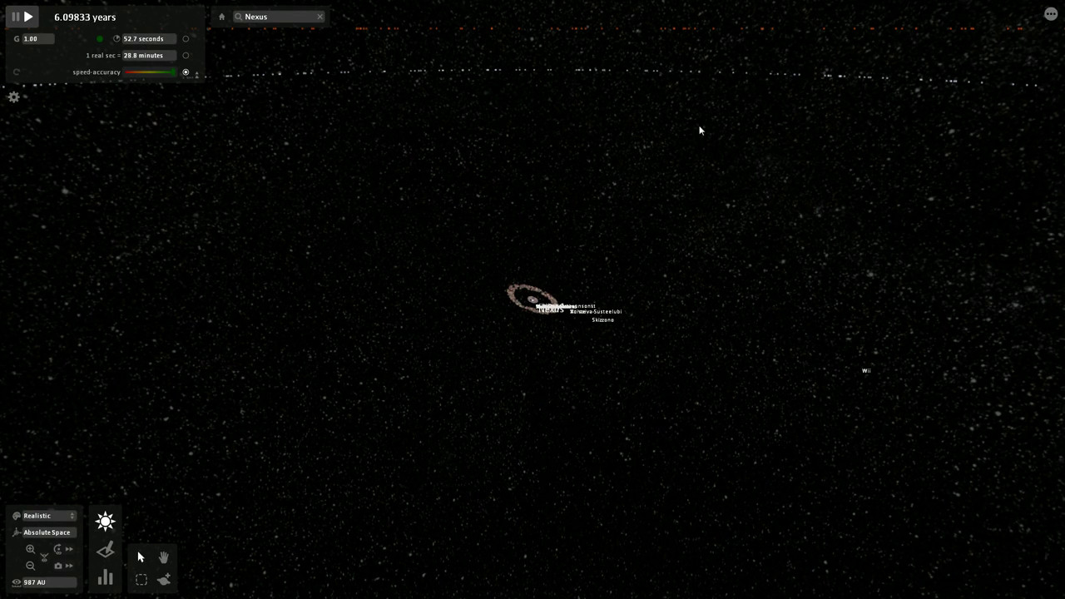
pyautogui.click(865, 373)
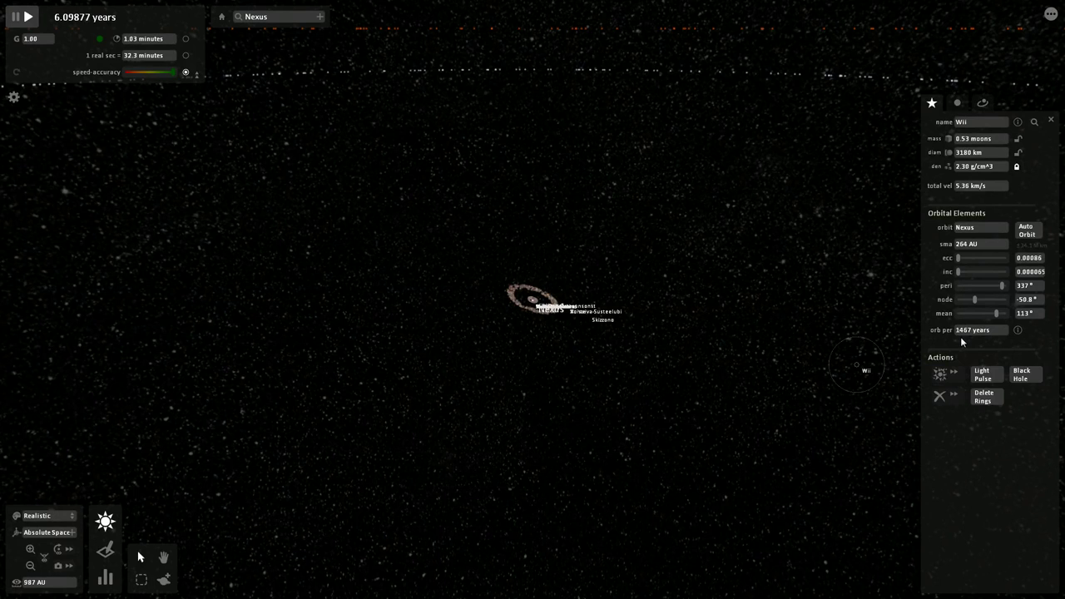
pyautogui.click(660, 375)
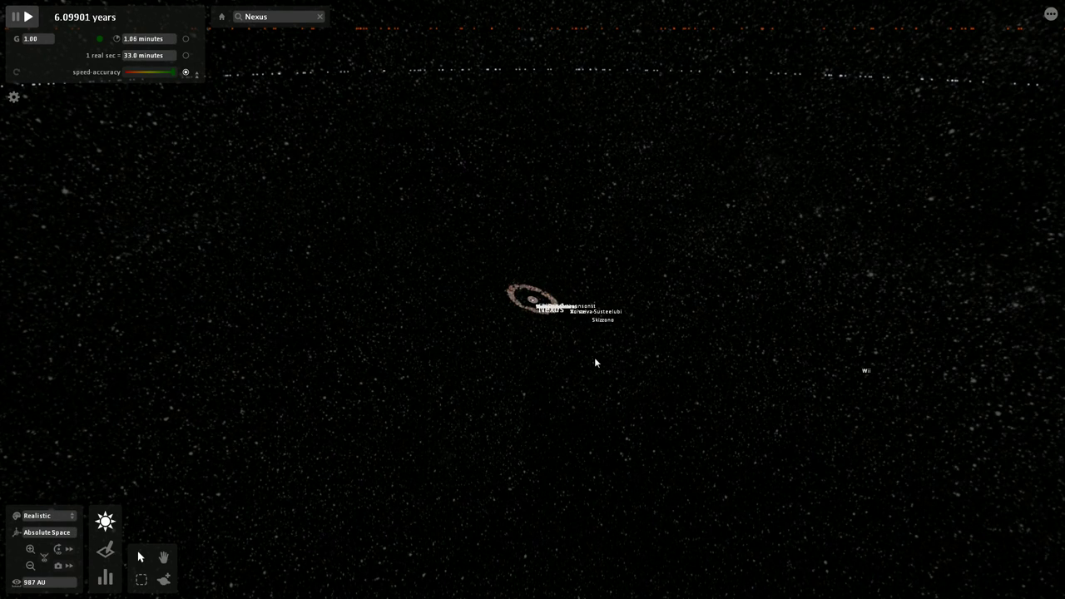
pyautogui.scroll(-3, 594, 357)
pyautogui.scroll(-5, 594, 360)
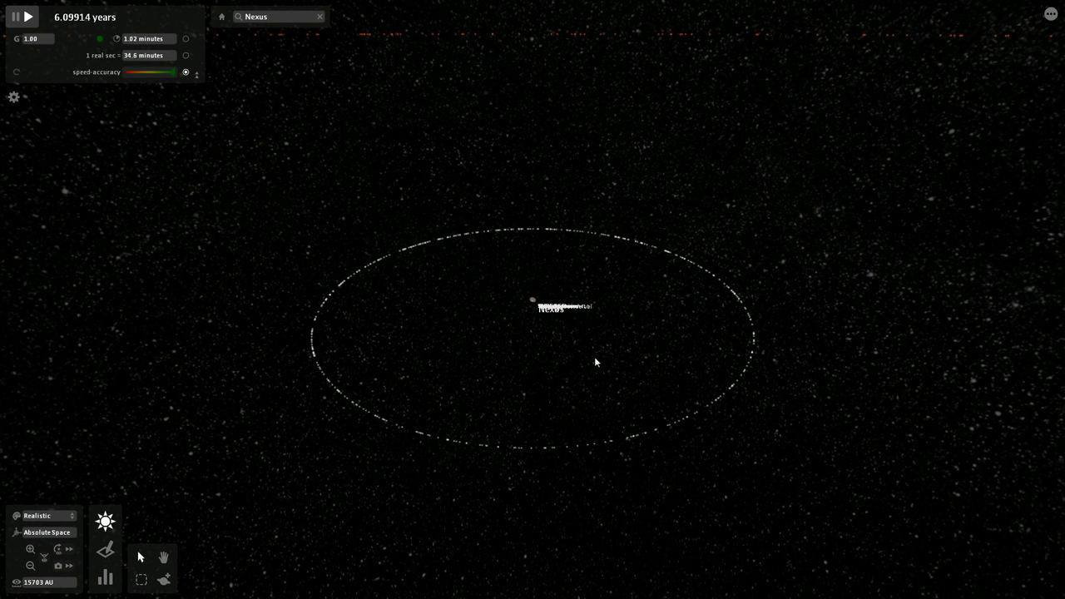
pyautogui.scroll(-5, 595, 362)
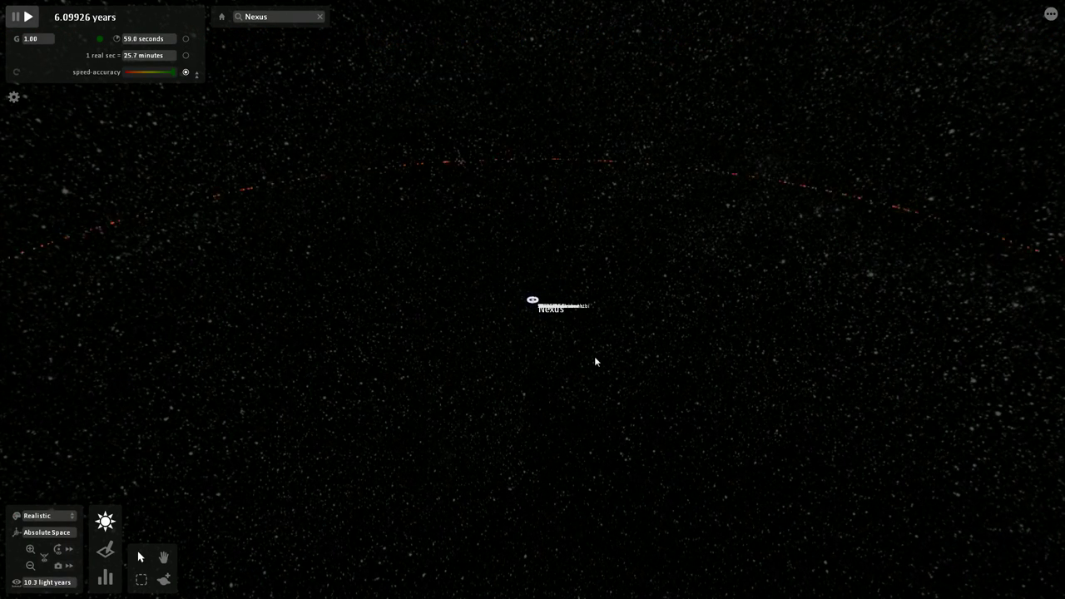
pyautogui.scroll(-5, 594, 362)
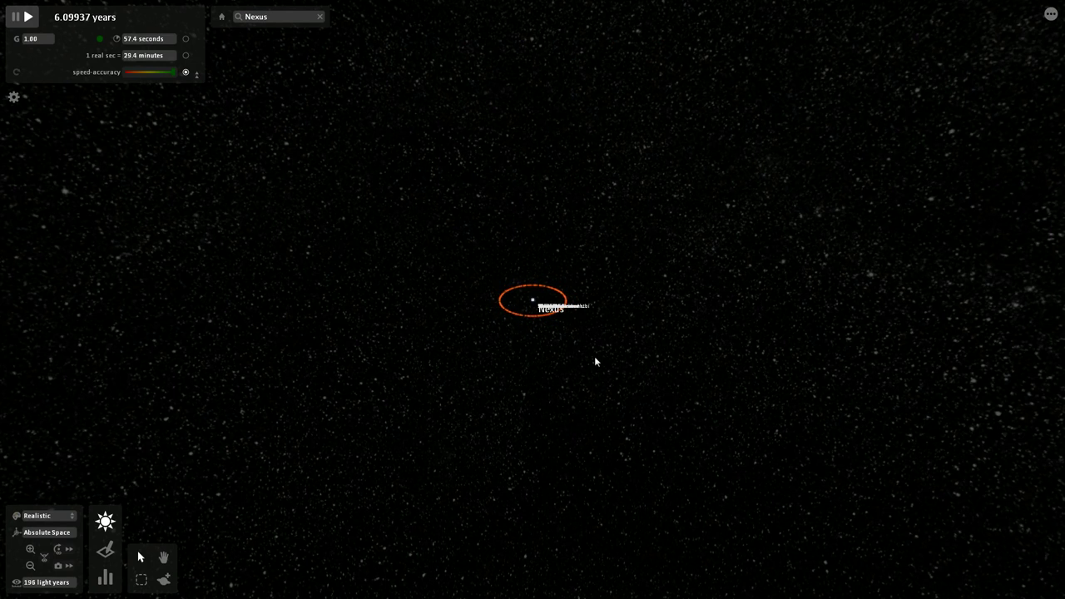
pyautogui.scroll(5, 594, 361)
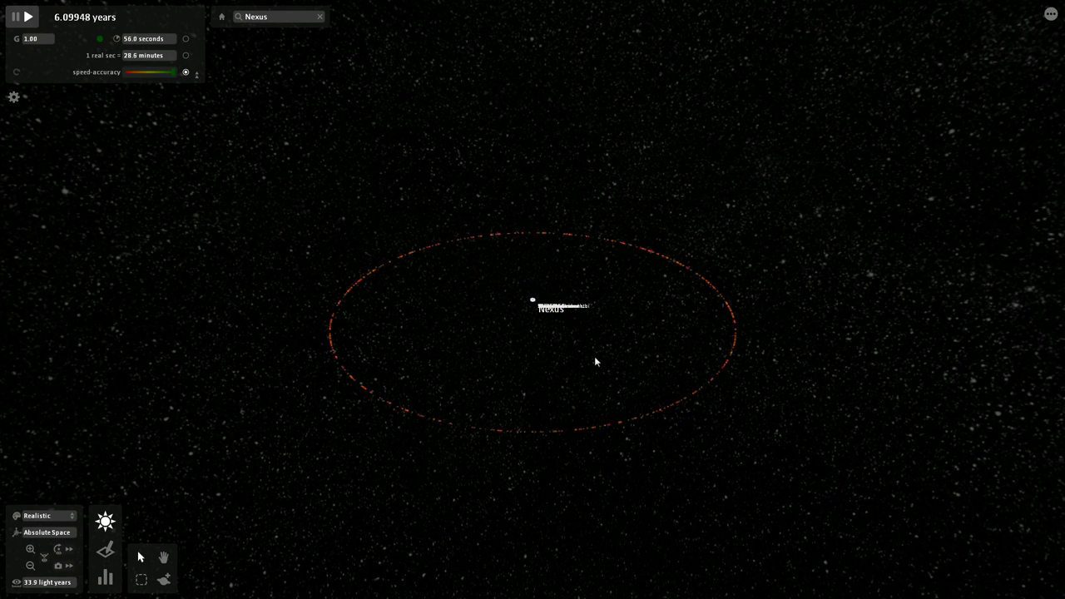
pyautogui.scroll(5, 594, 361)
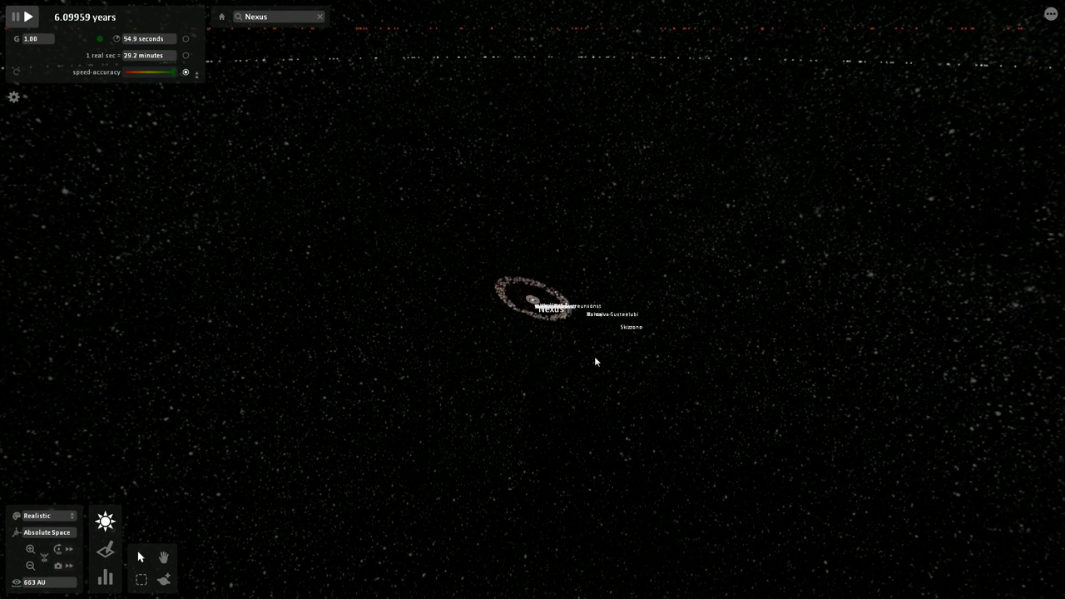
pyautogui.scroll(-1, 595, 361)
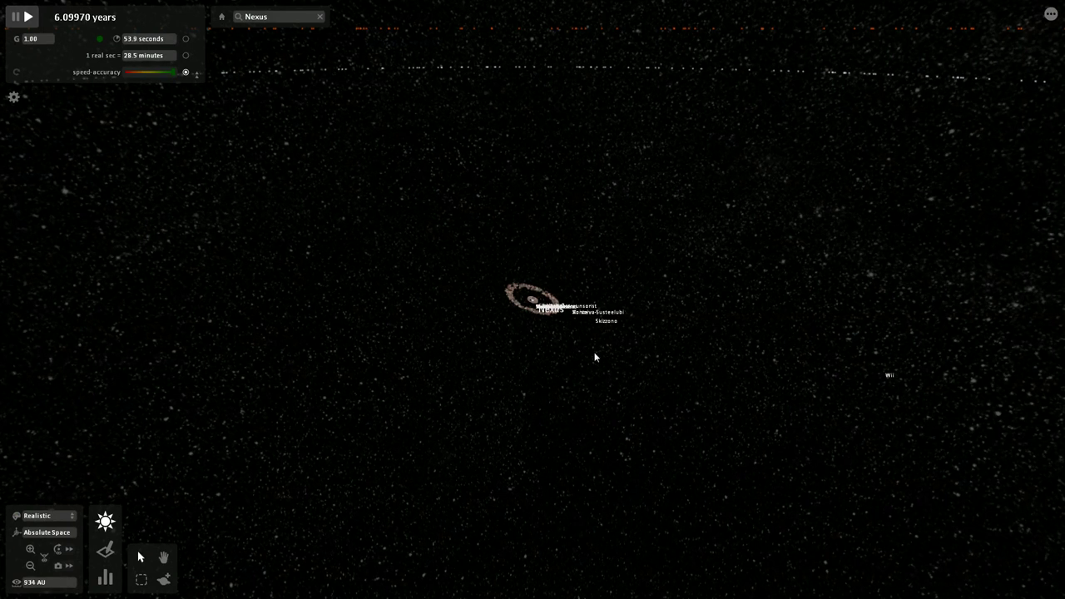